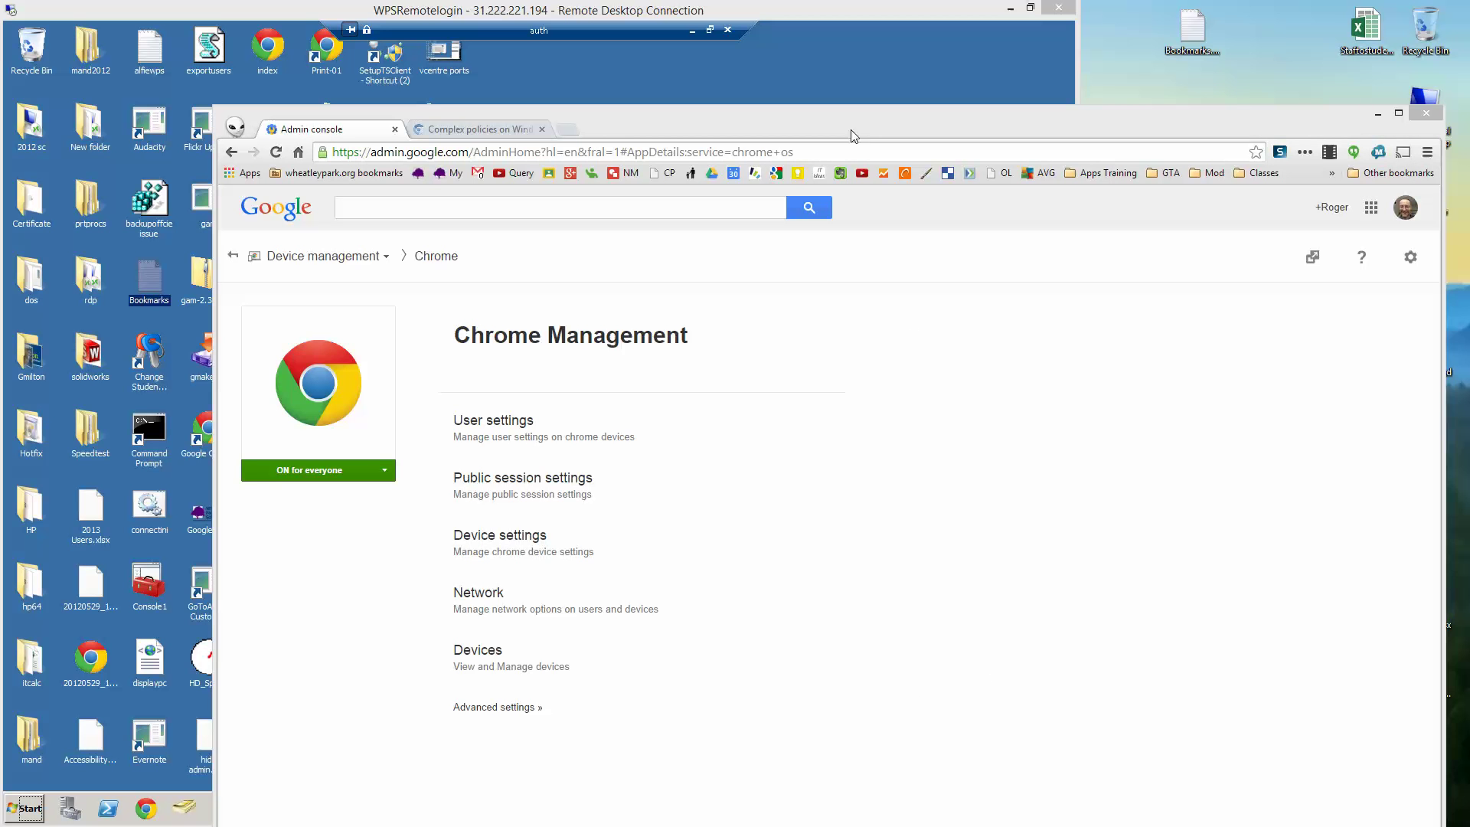
- Move the browser window higher and open Chrome User settings from the Chrome Management page
left_click_drag(854, 121, 852, 81)
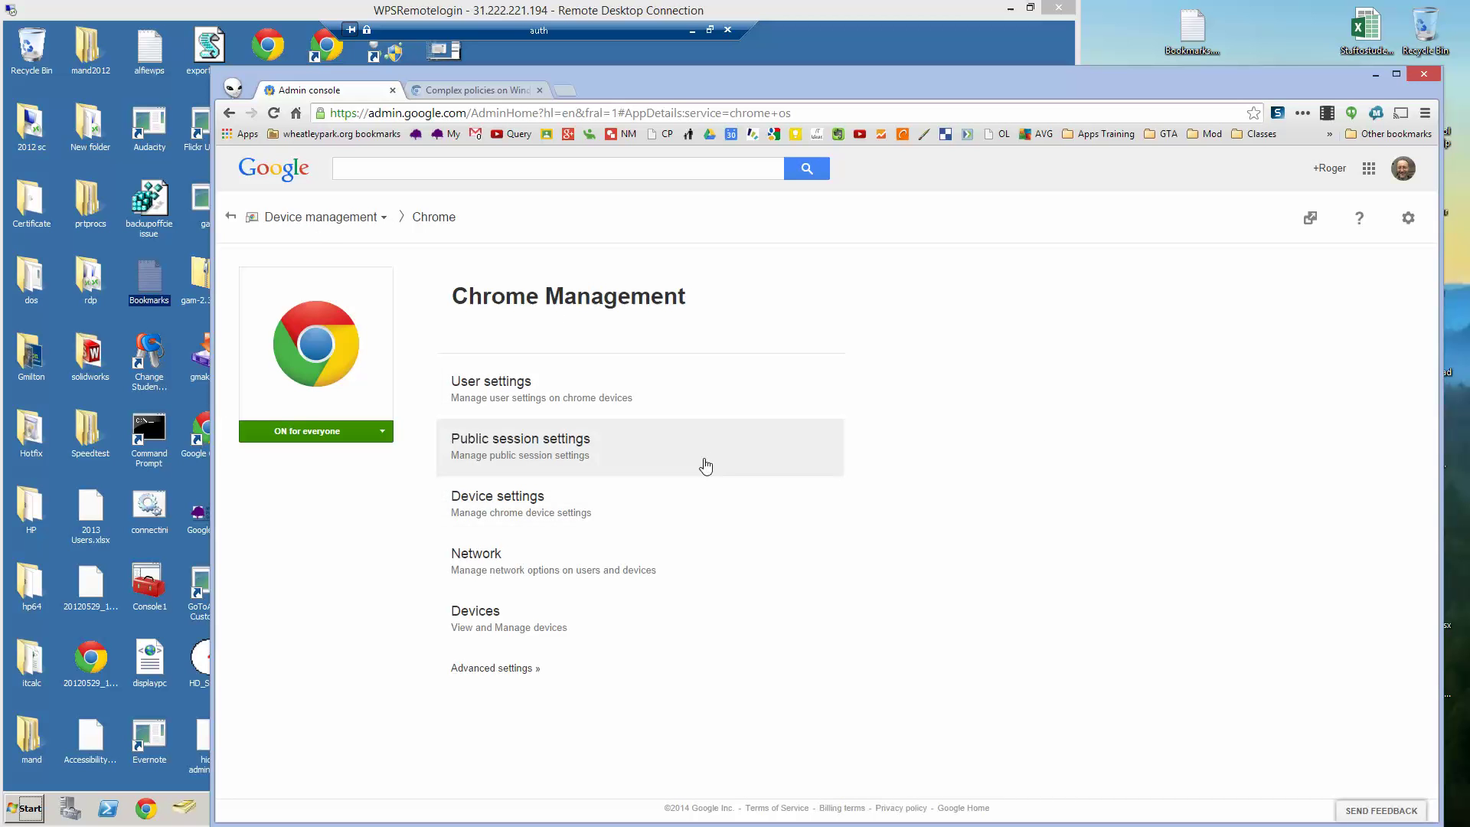
left_click(509, 409)
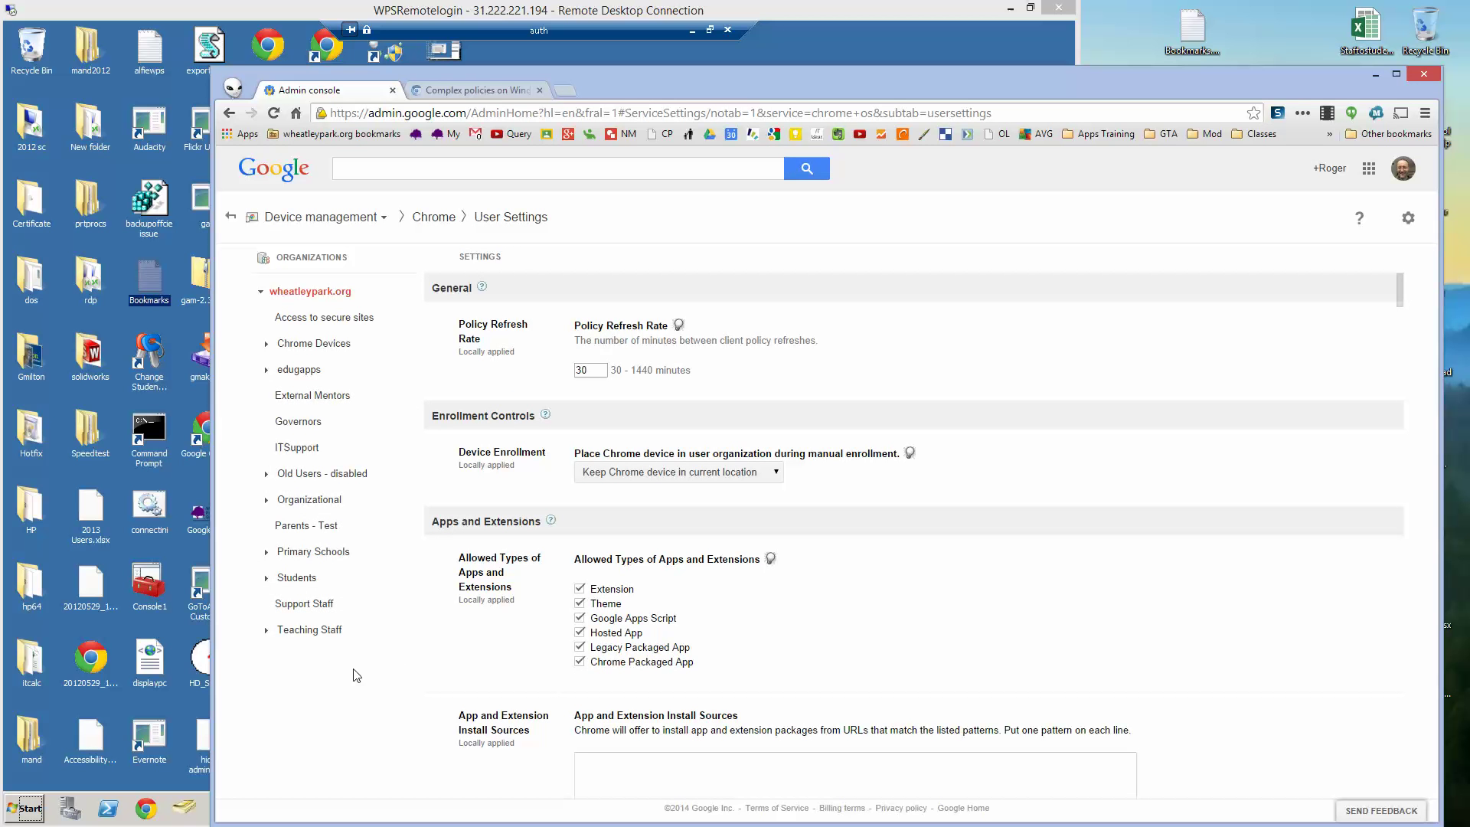
- Select Teaching Staff and scroll to its 11-entry Managed Bookmarks list, starting a new bookmark entry
left_click(334, 643)
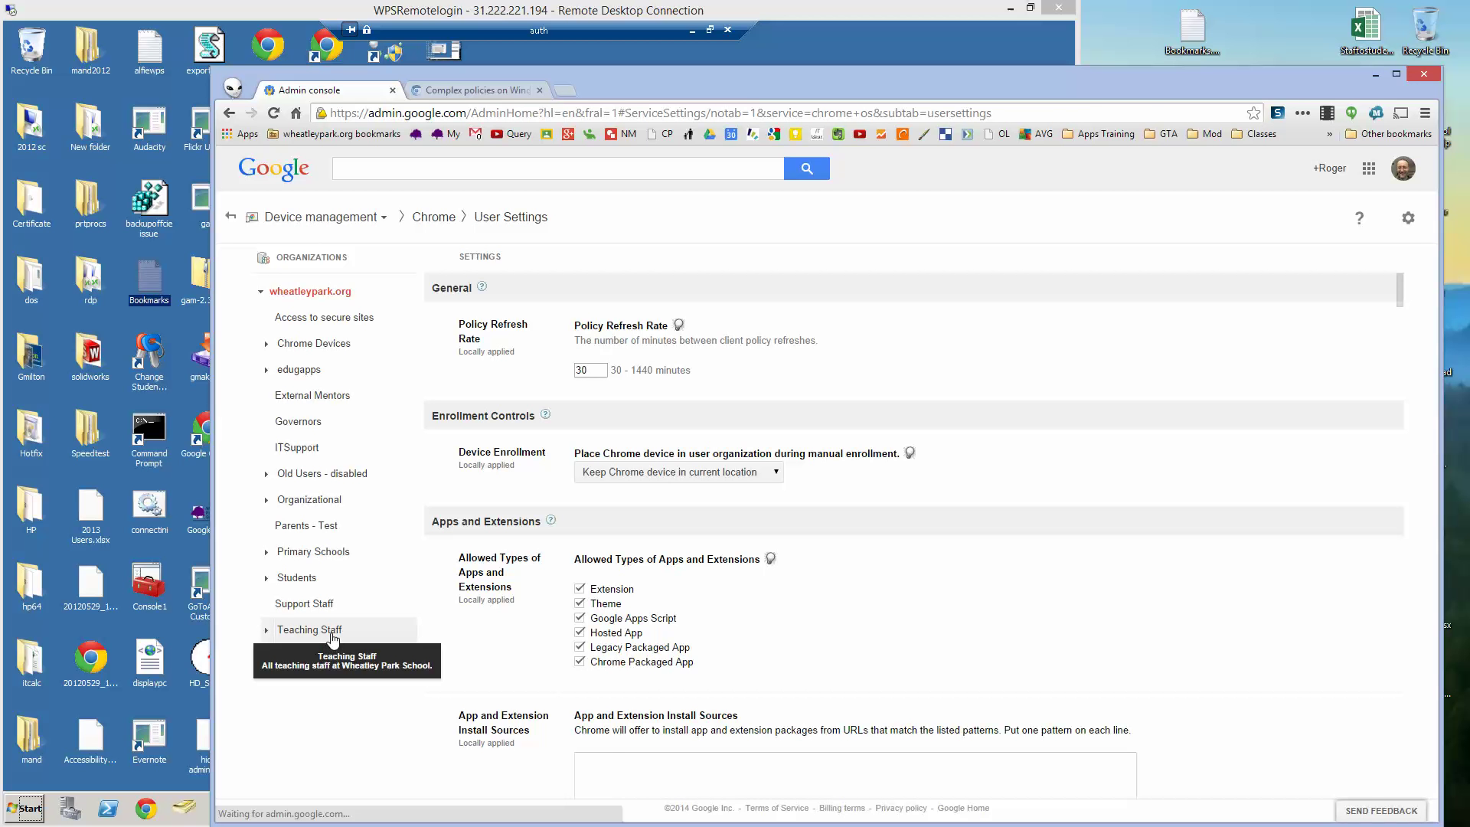
scroll(836, 558, "down", 20)
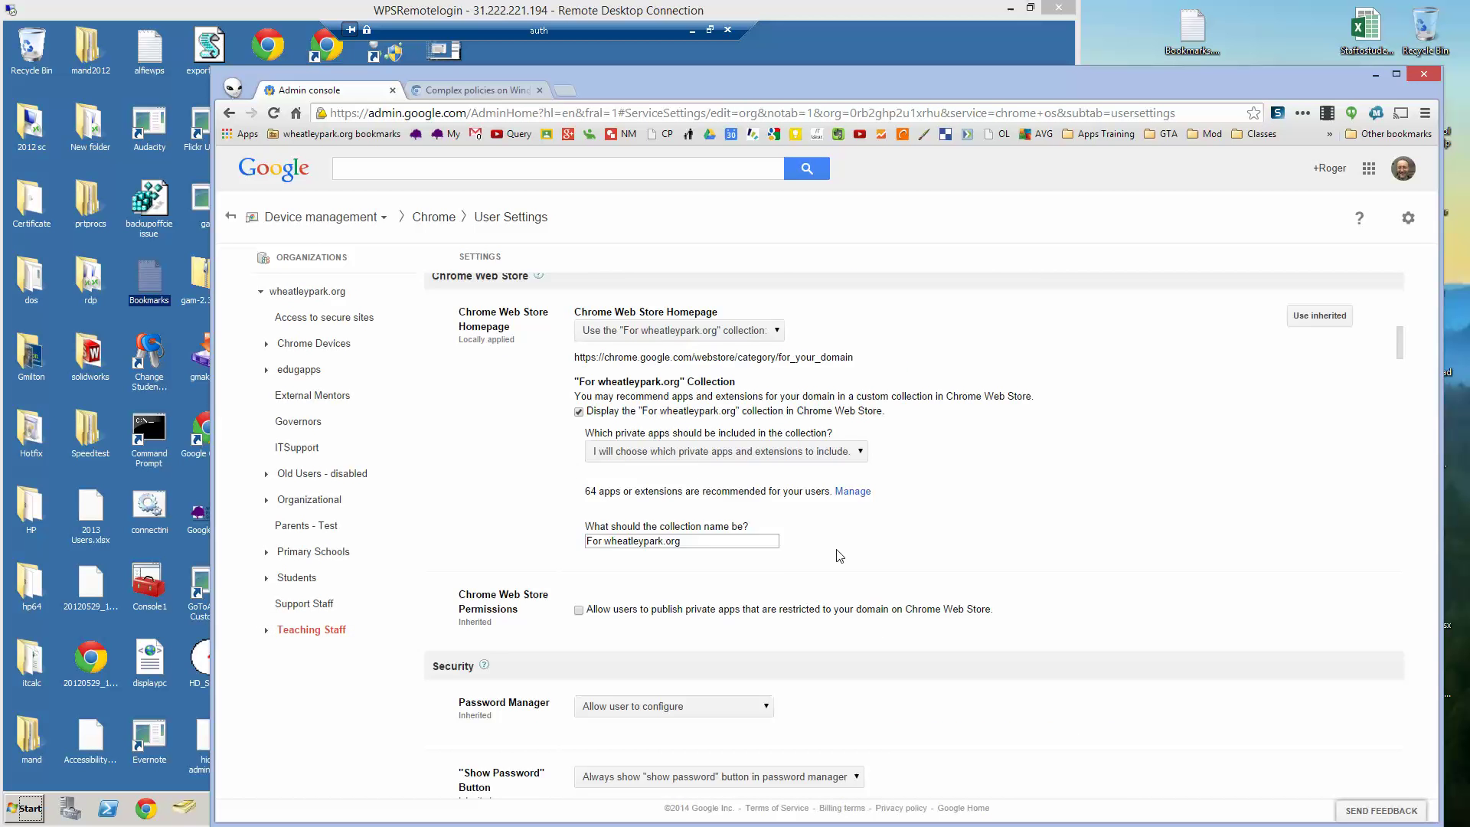
scroll(878, 546, "down", 20)
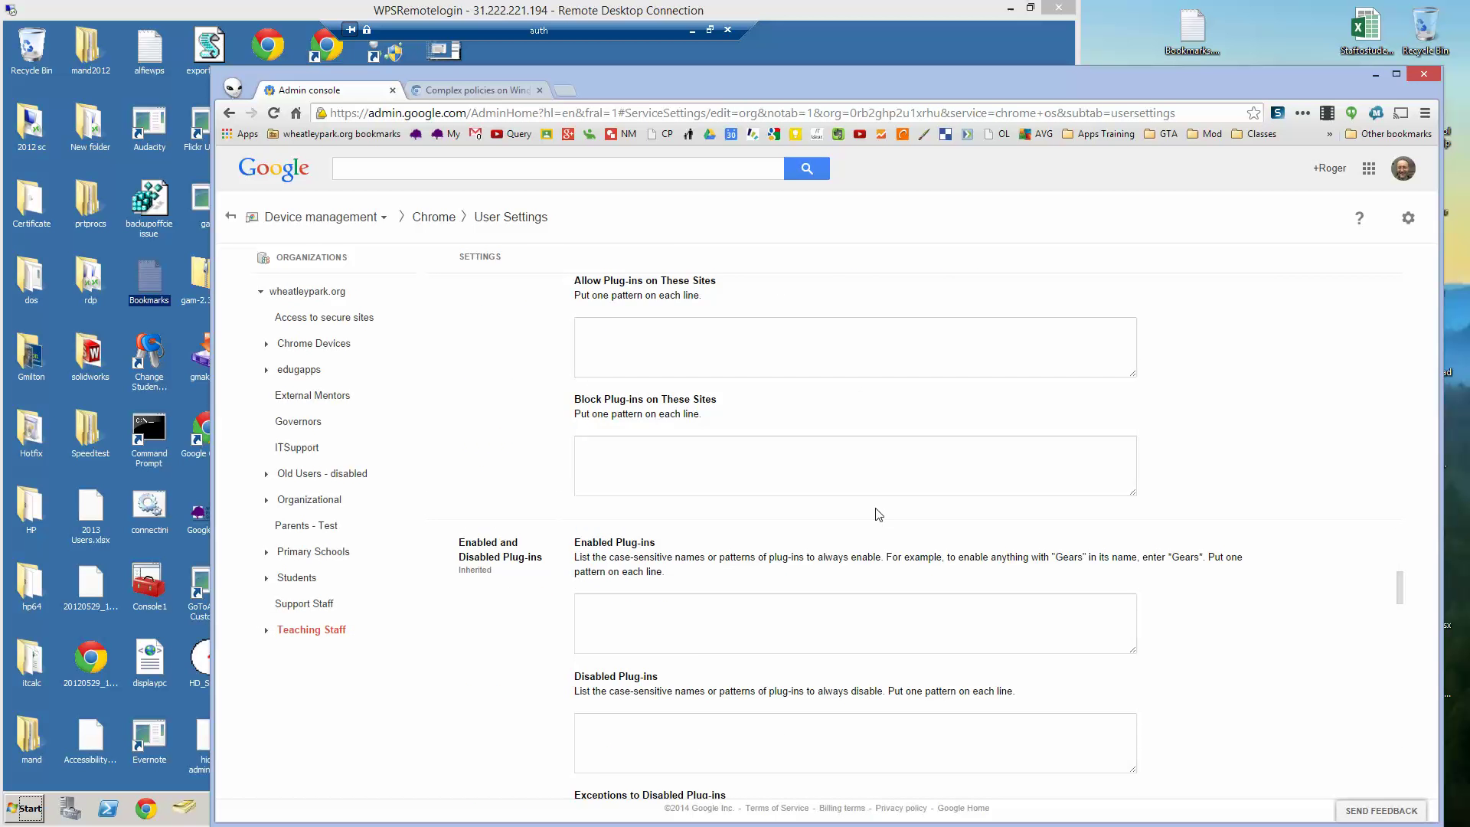
scroll(886, 518, "down", 7)
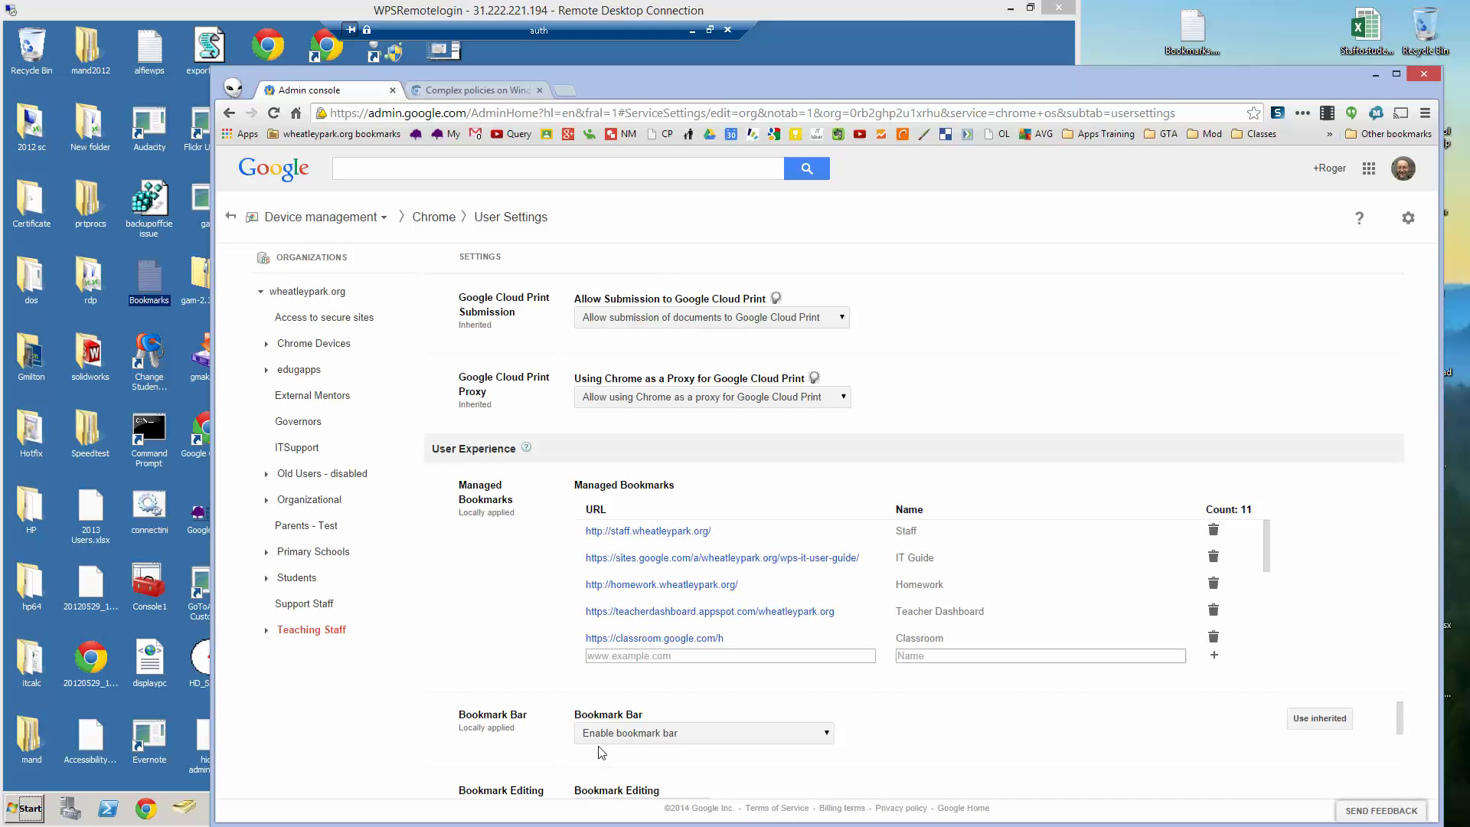
left_click(617, 656)
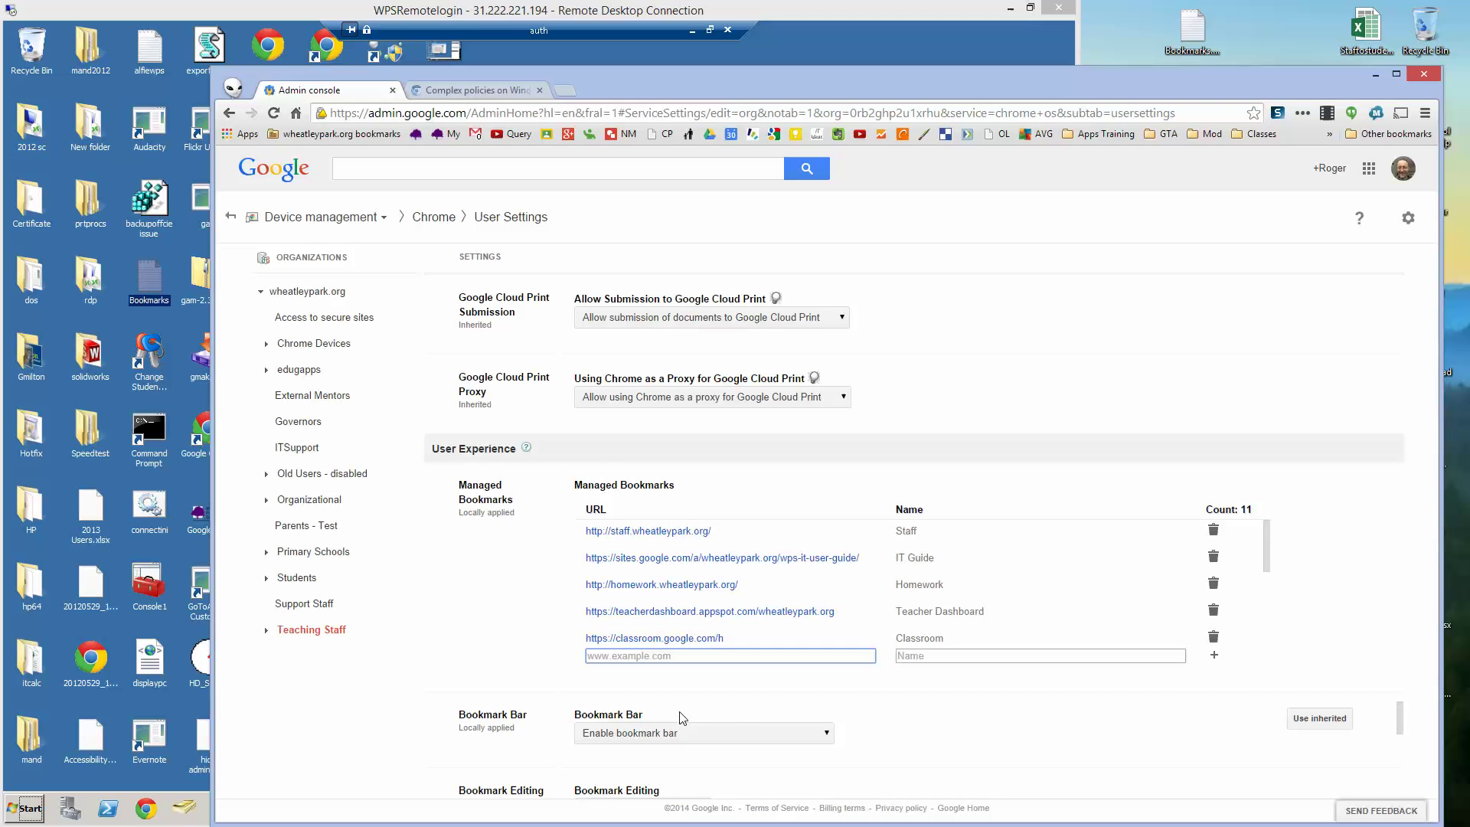
key("Tab")
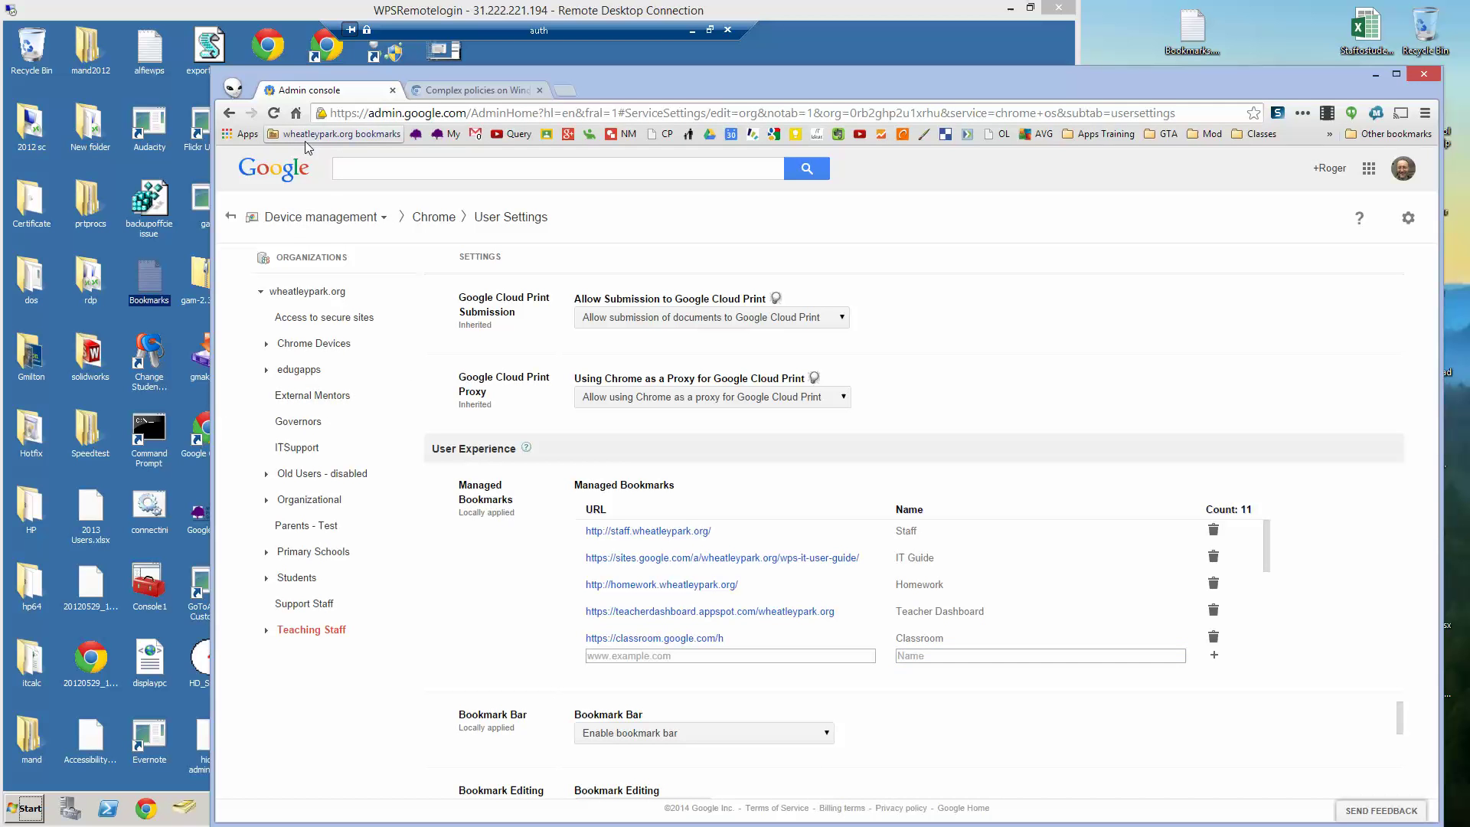
left_click(362, 139)
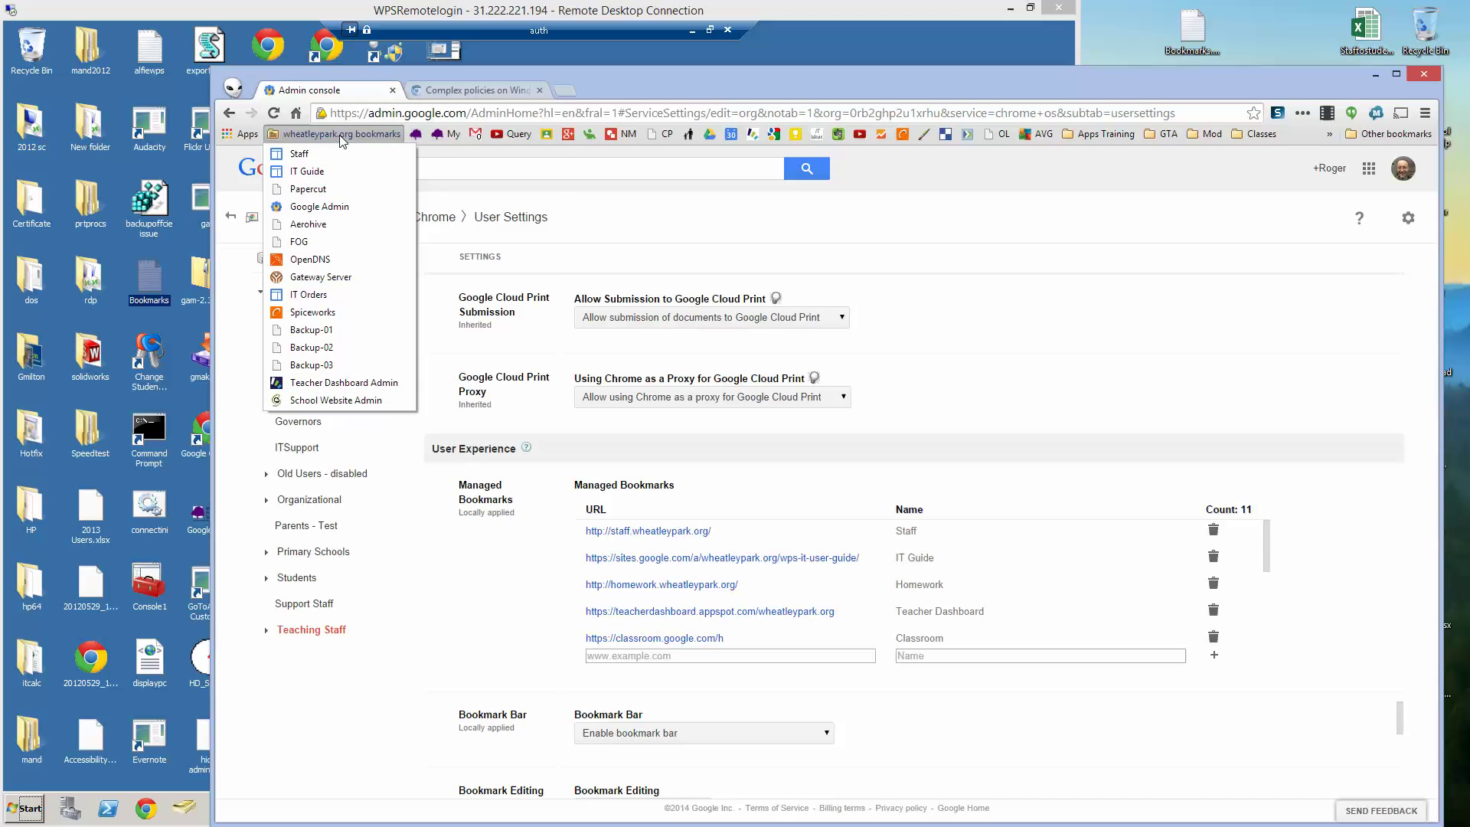
right_click(342, 136)
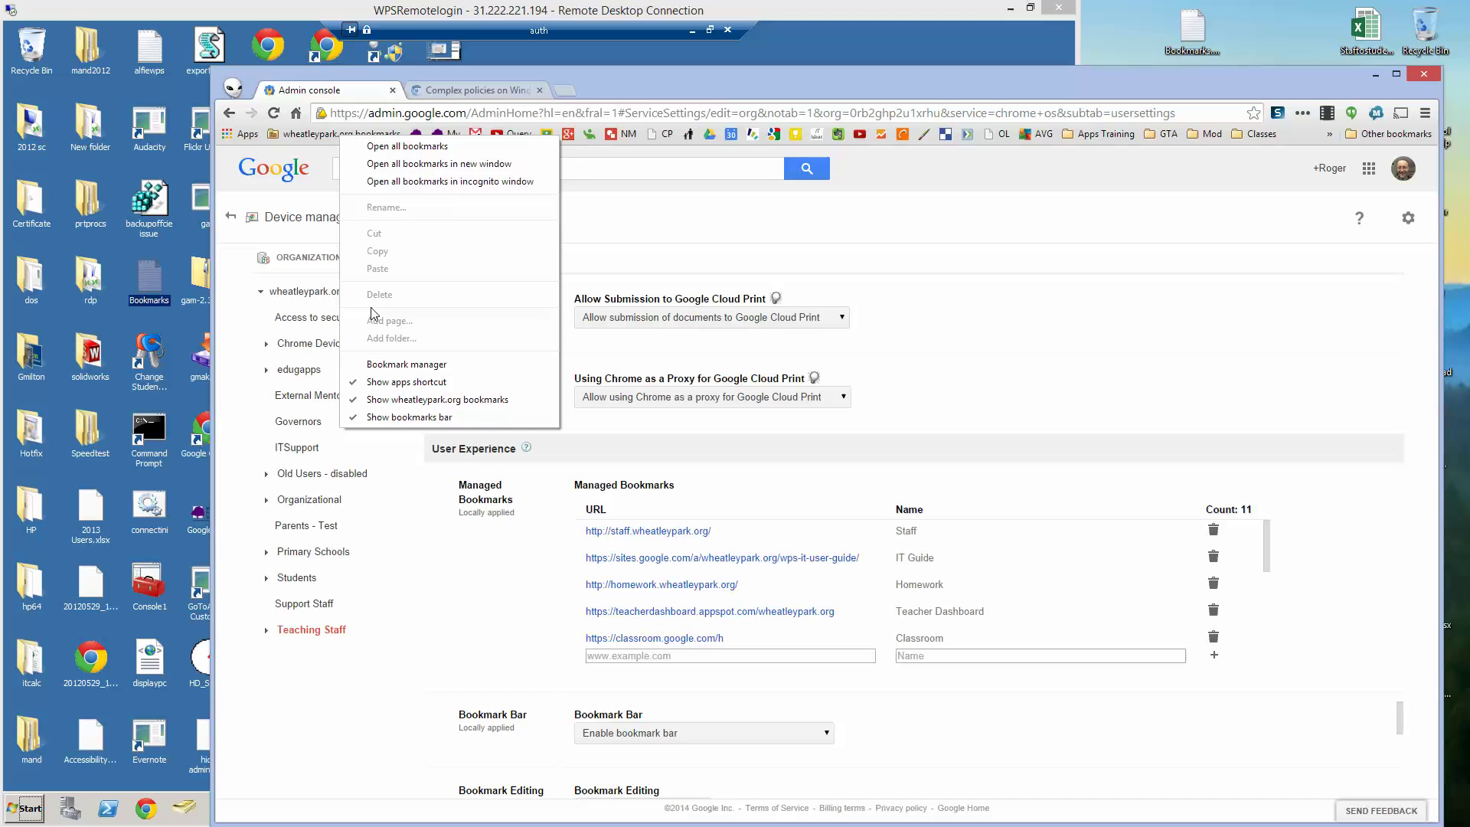
left_click(300, 135)
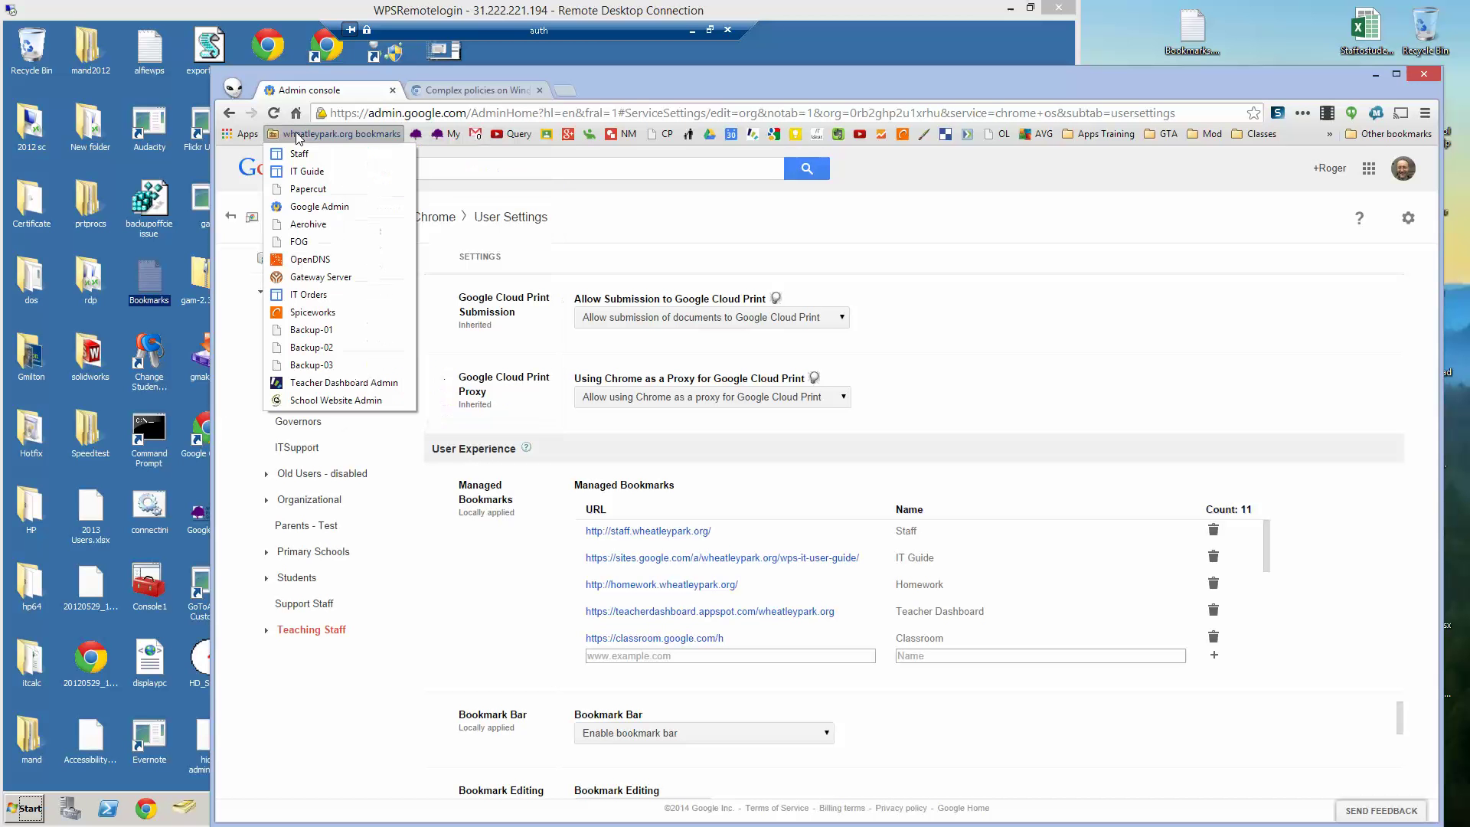
right_click(311, 262)
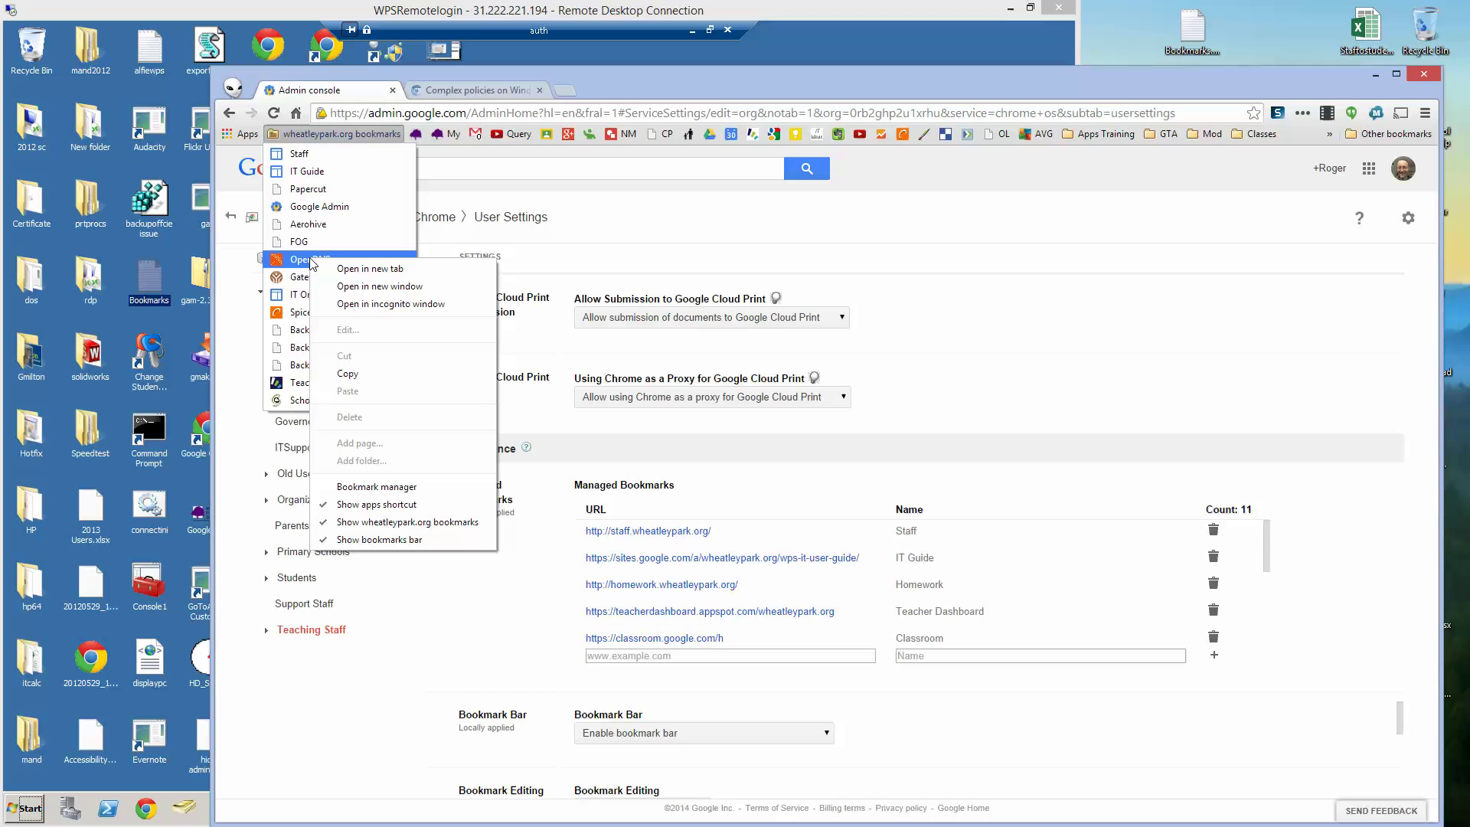
left_click(361, 136)
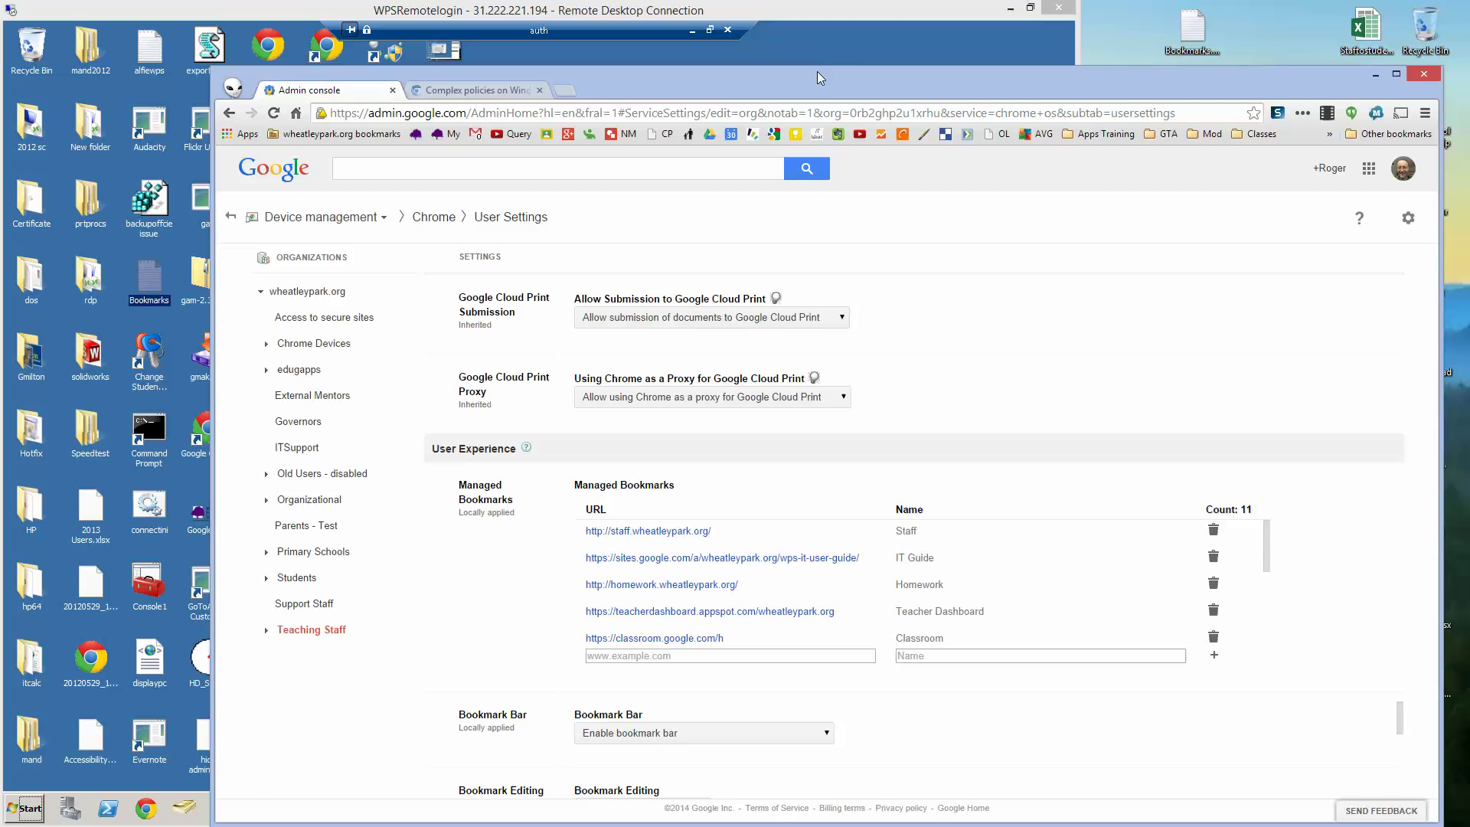
- In the remote session, open the Chrome Staff 2014 GPO under Users > Staff for editing
left_click(809, 46)
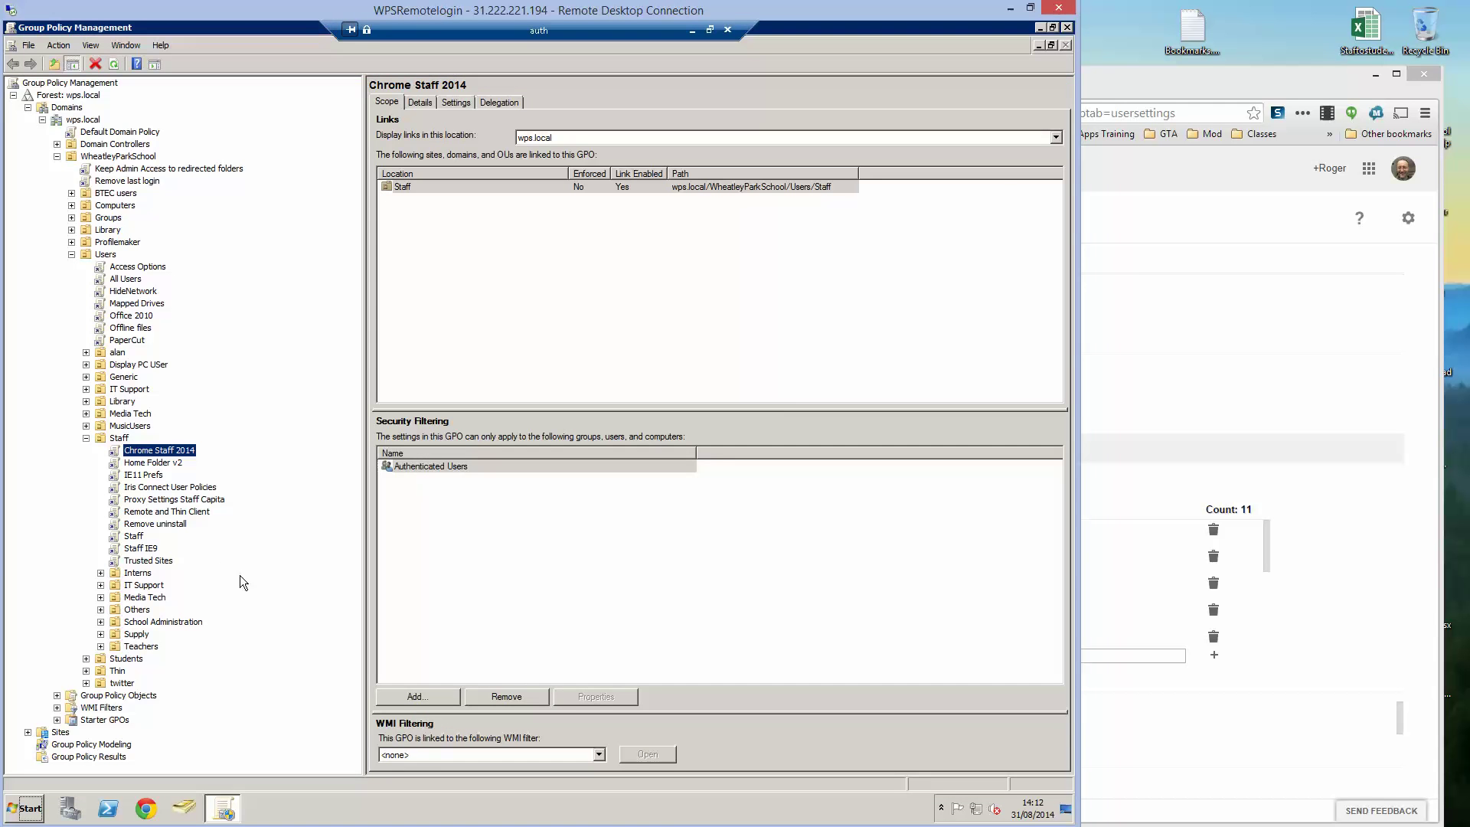
right_click(170, 452)
left_click(211, 459)
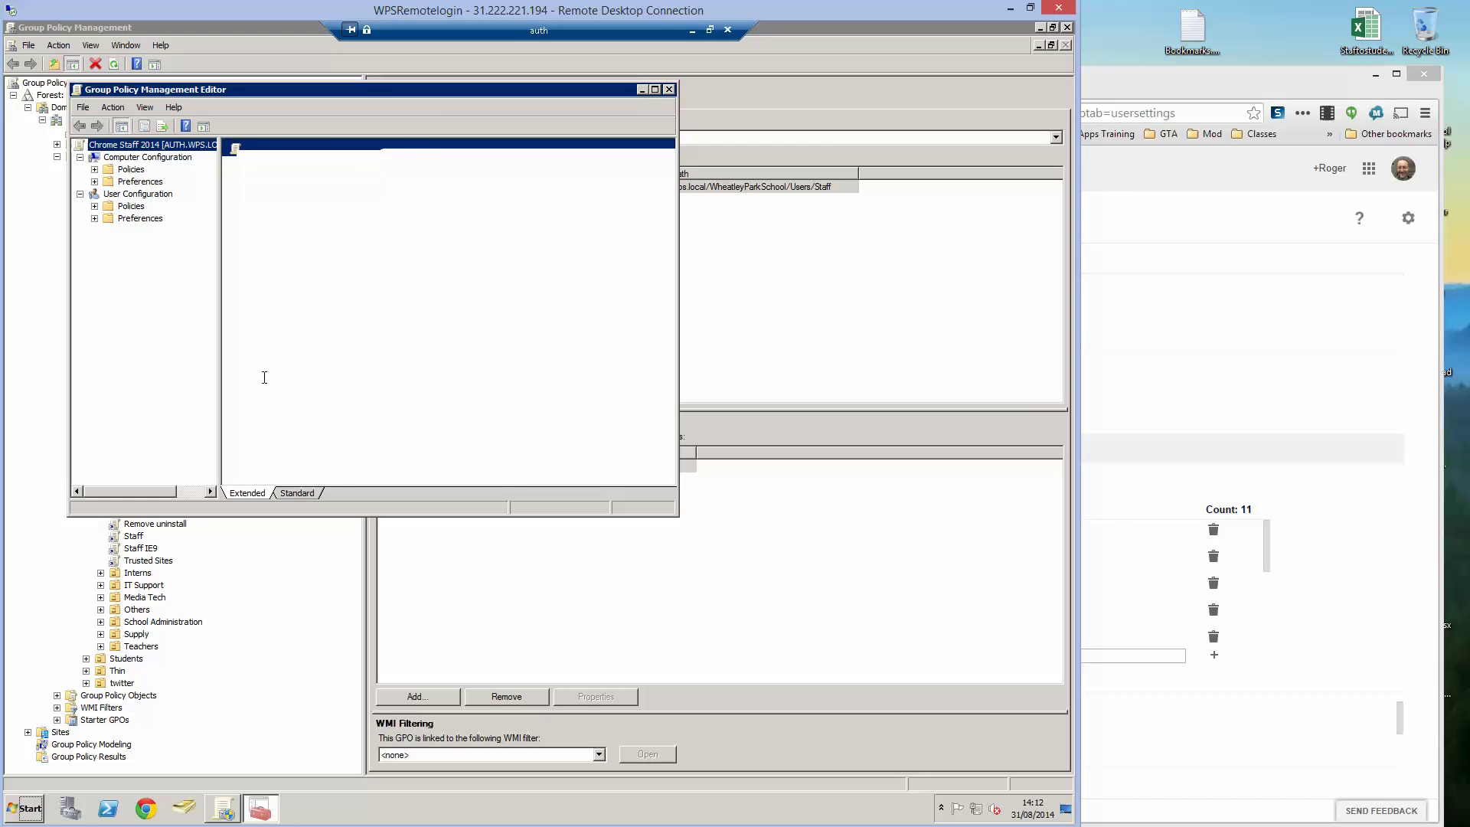
- Maximize the editor and expand User Configuration to the Classic Administrative Templates > Google > Google Chrome policies
left_click(654, 89)
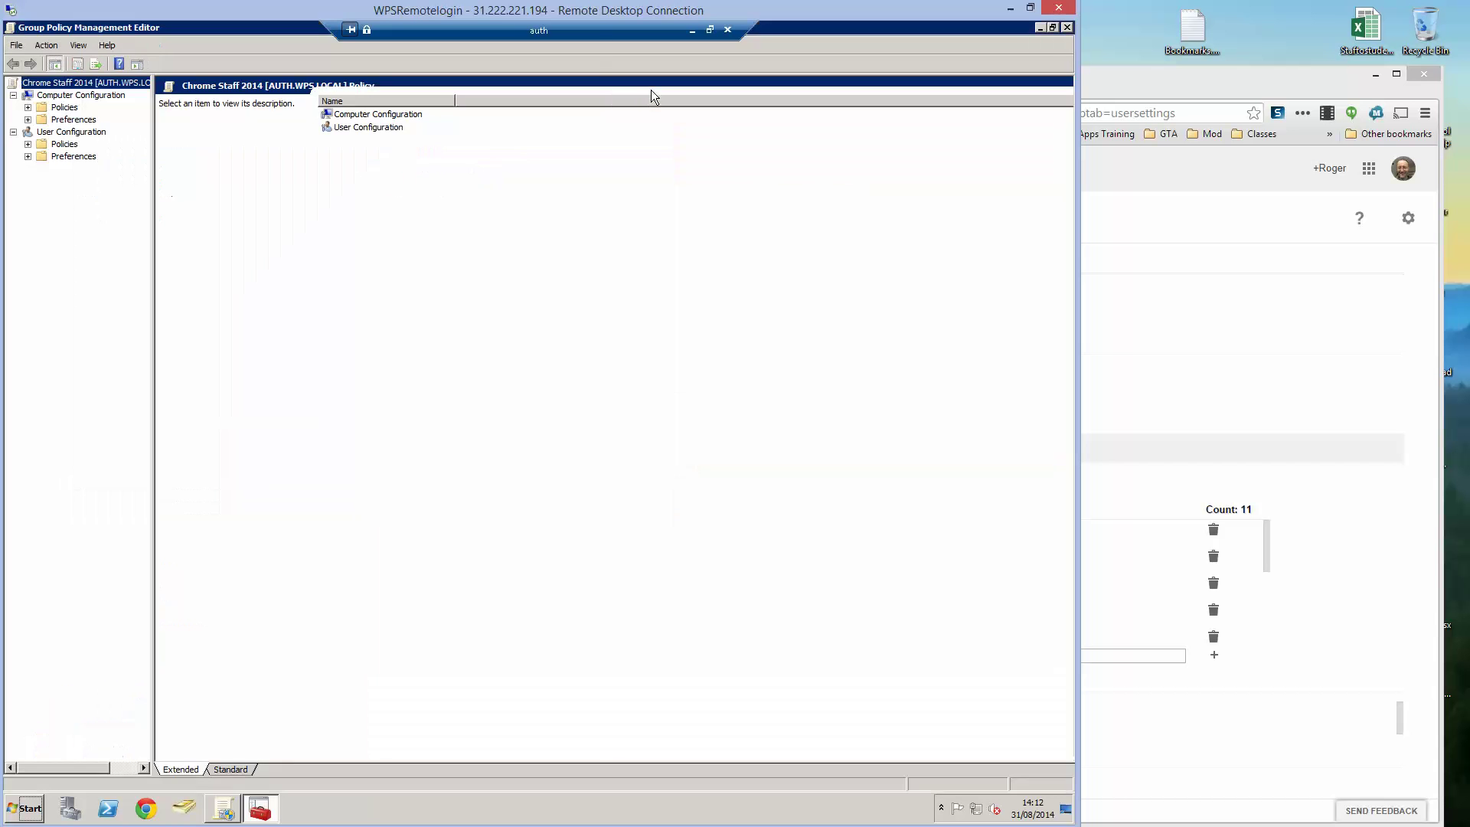
left_click(28, 144)
left_click(42, 180)
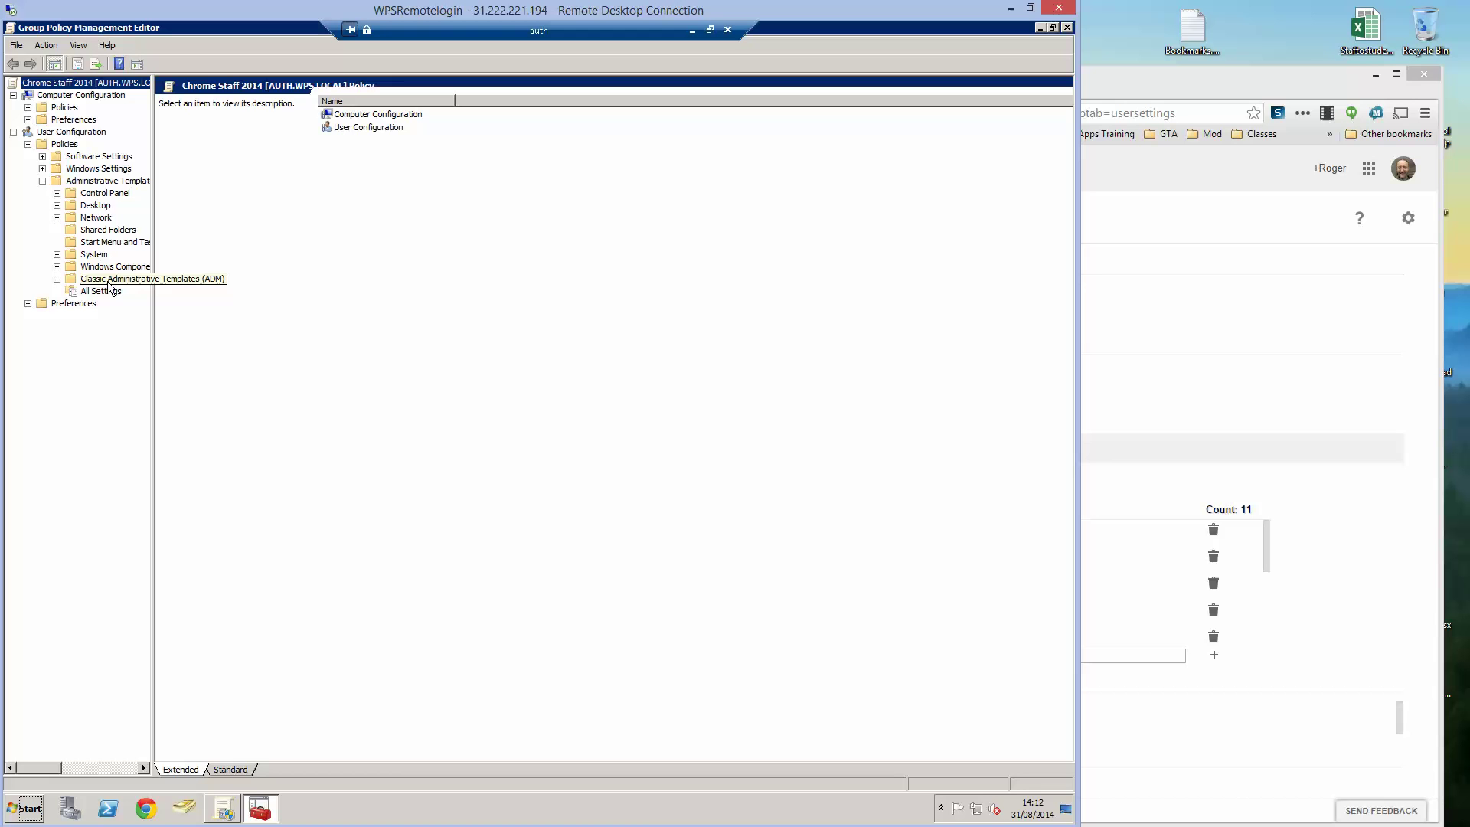
right_click(120, 184)
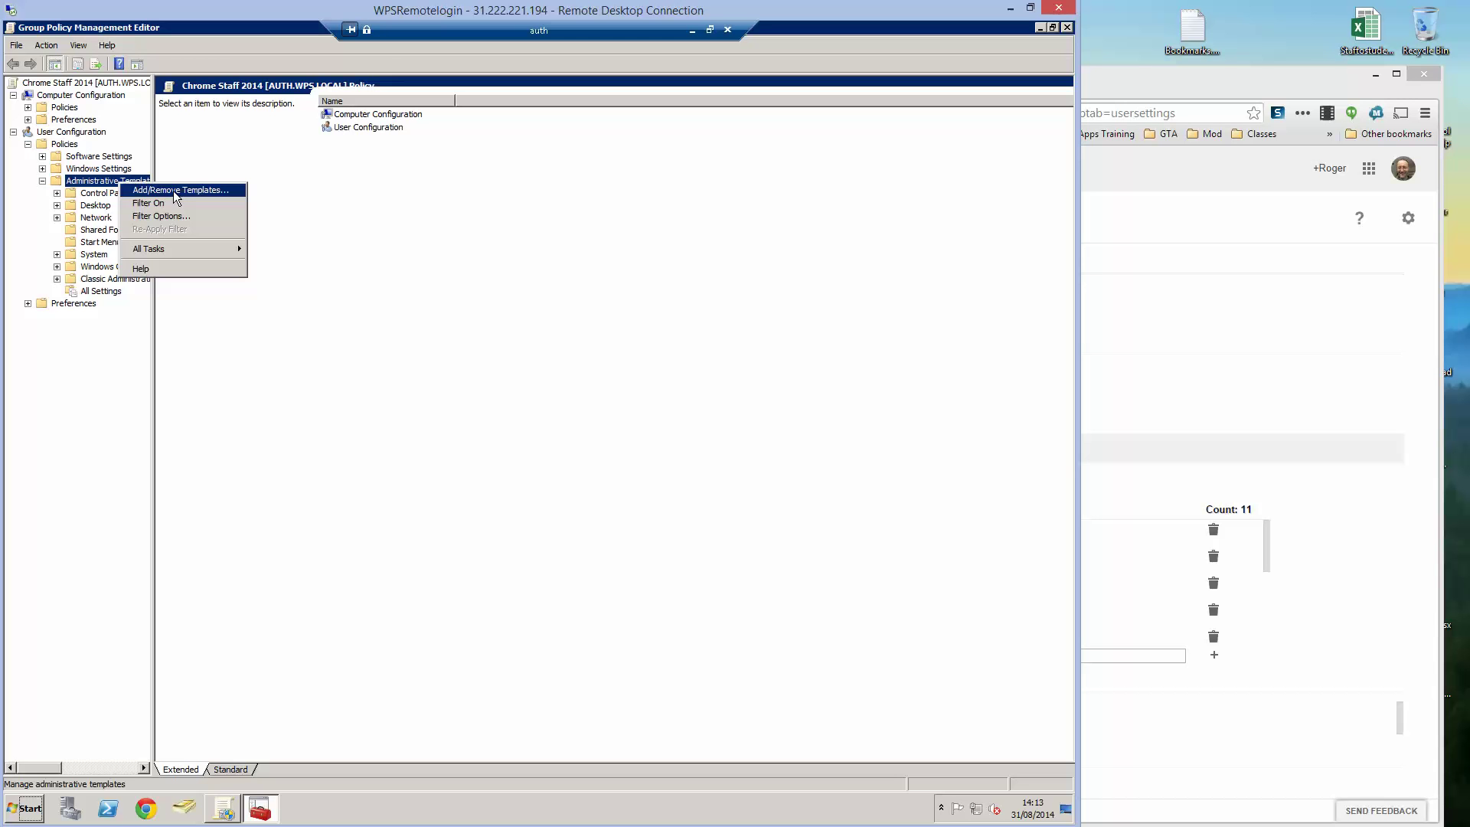
left_click(98, 280)
double_click(98, 282)
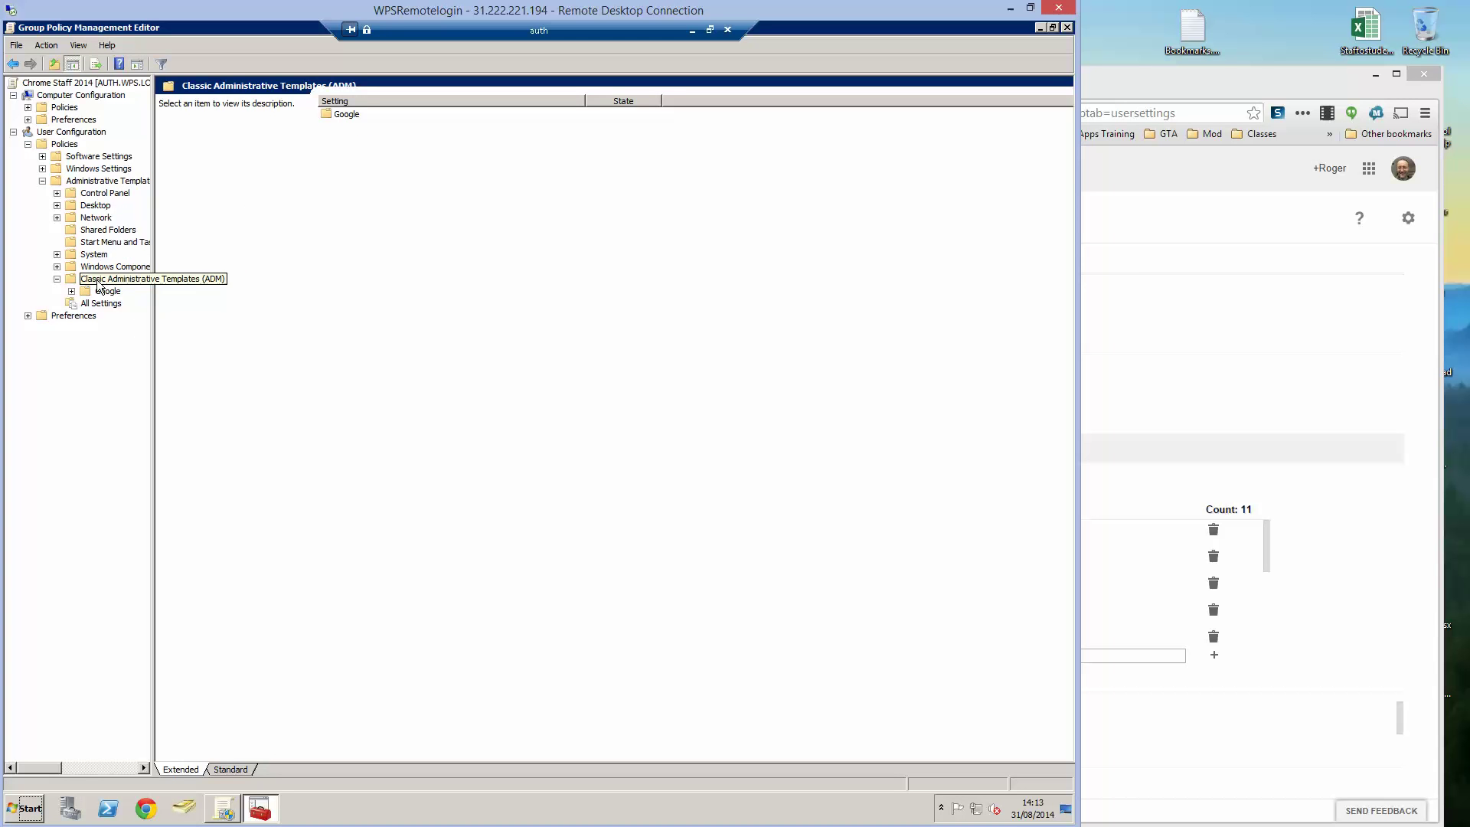
double_click(108, 291)
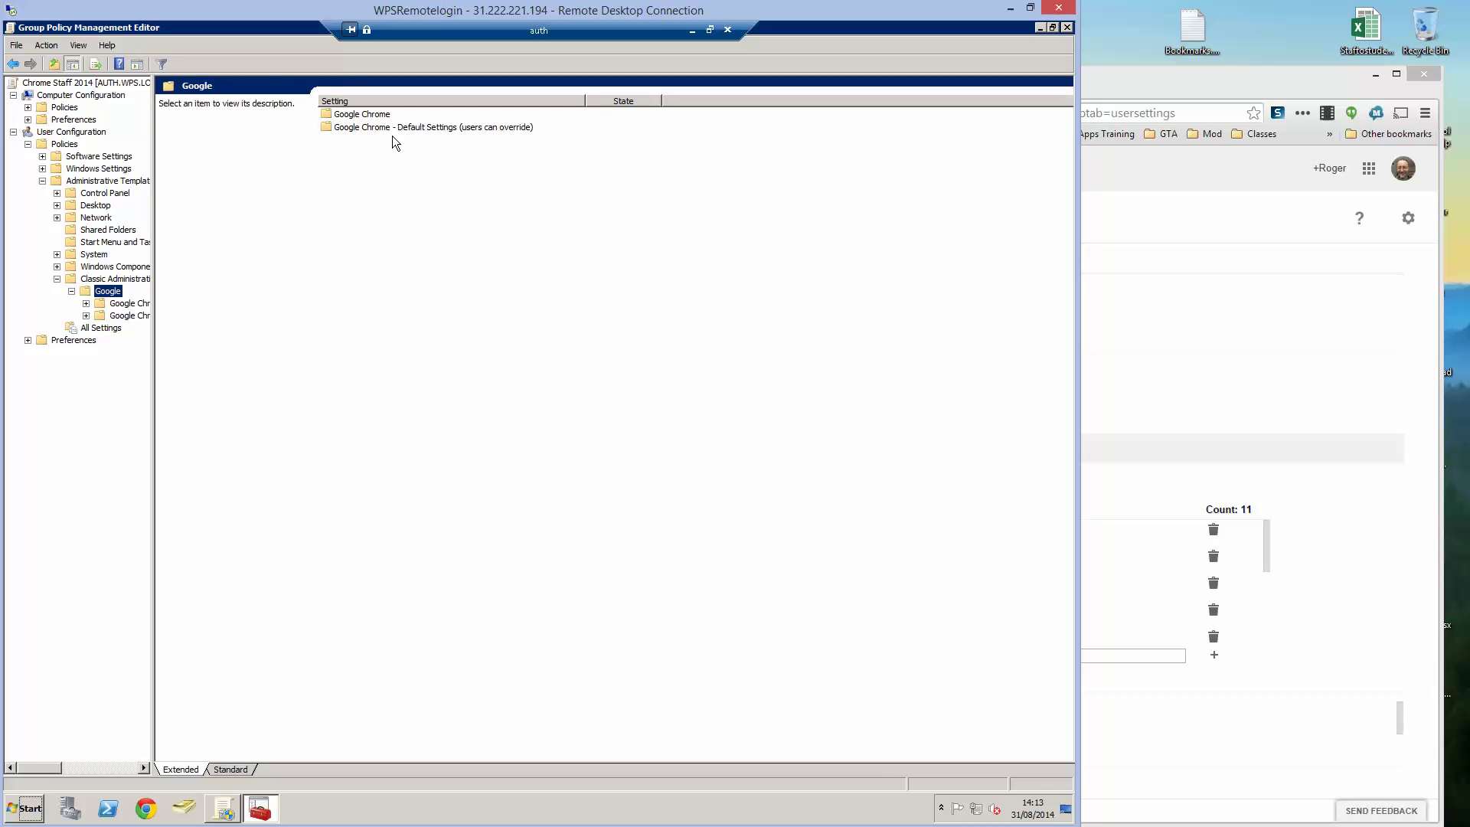
double_click(368, 116)
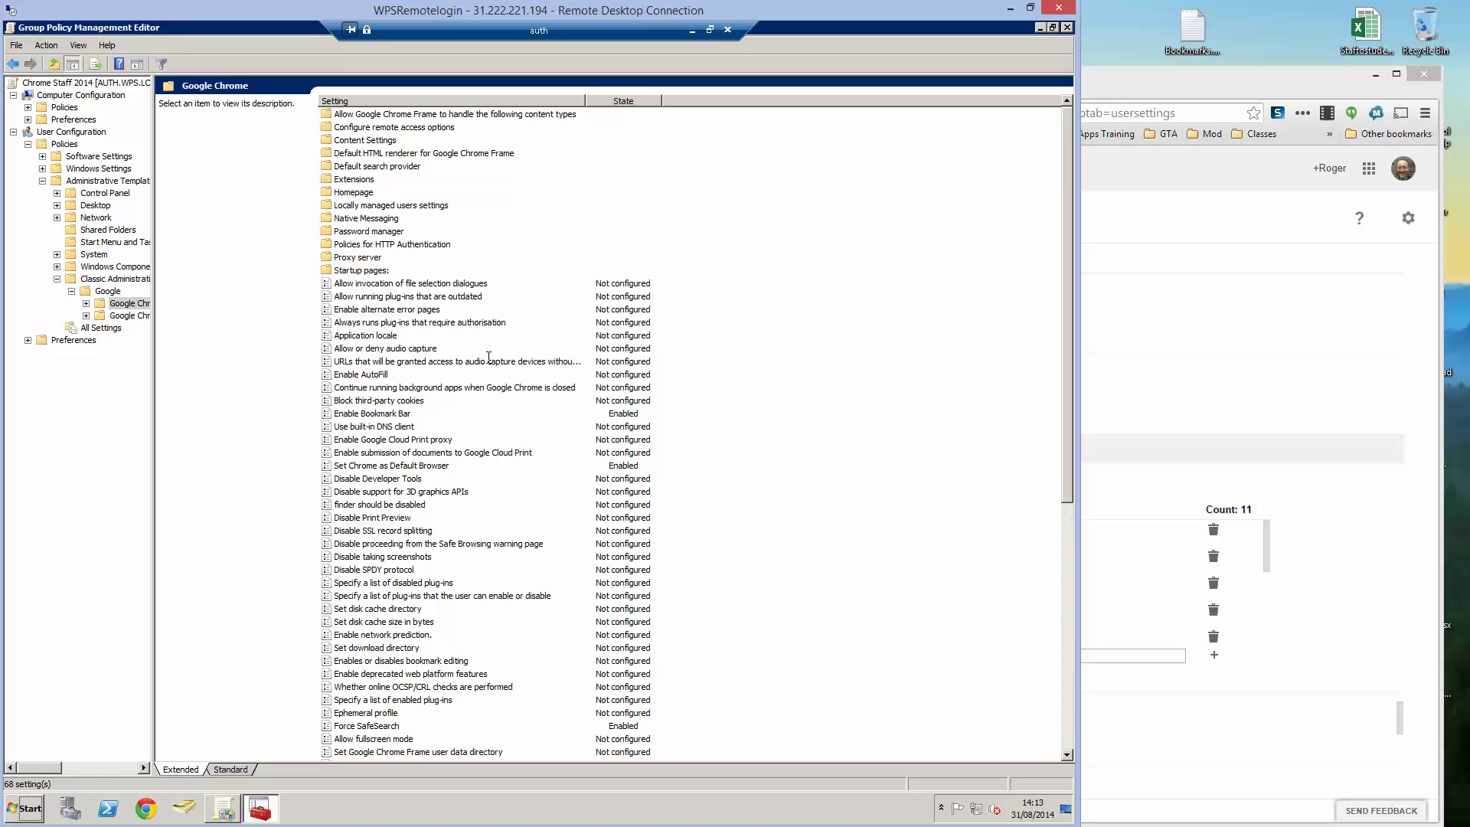
- Sort the Google Chrome policies by Setting and show the Managed Bookmarks description
left_click(420, 101)
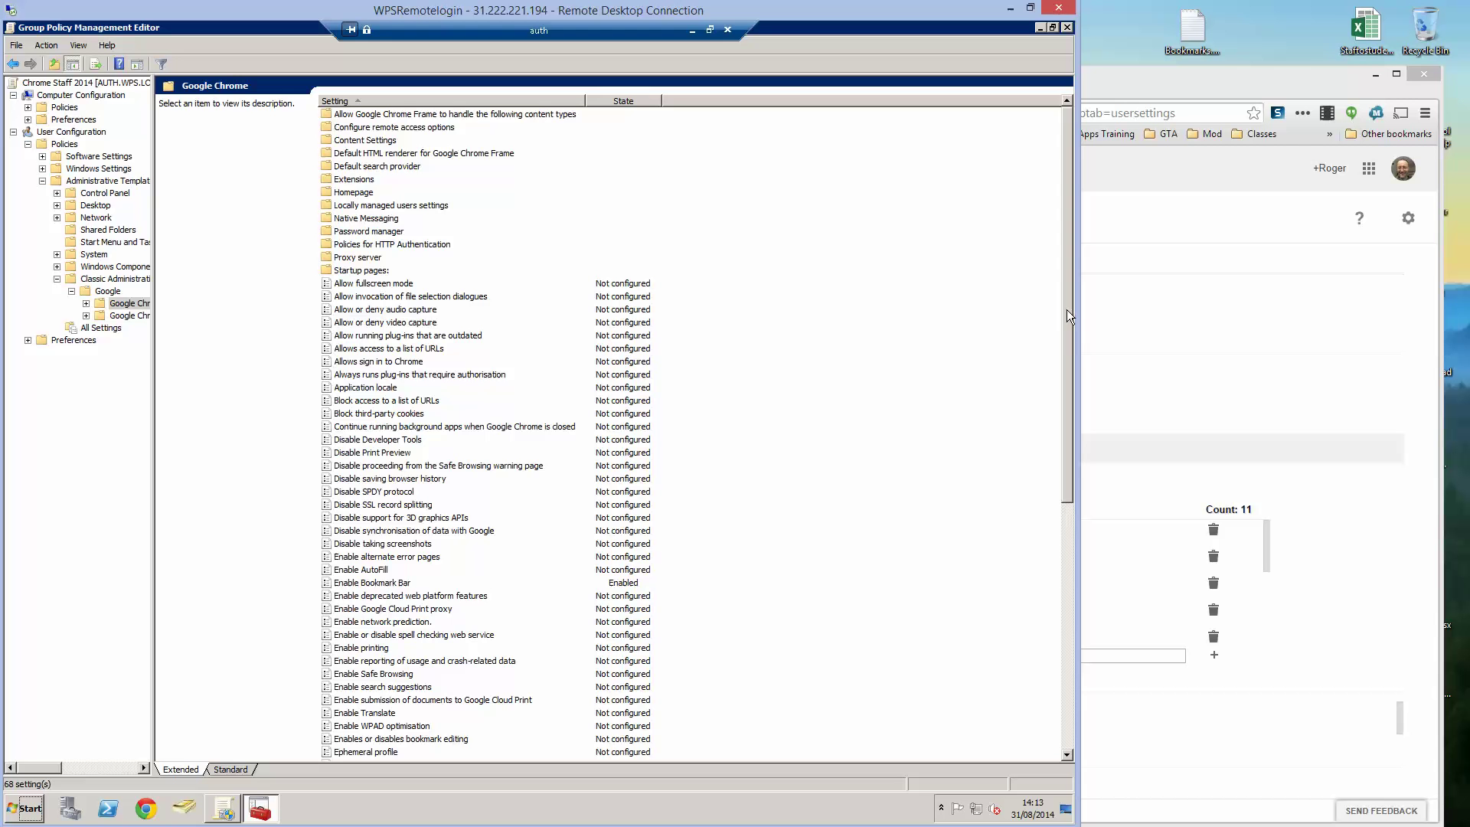
left_click_drag(1066, 306, 1074, 357)
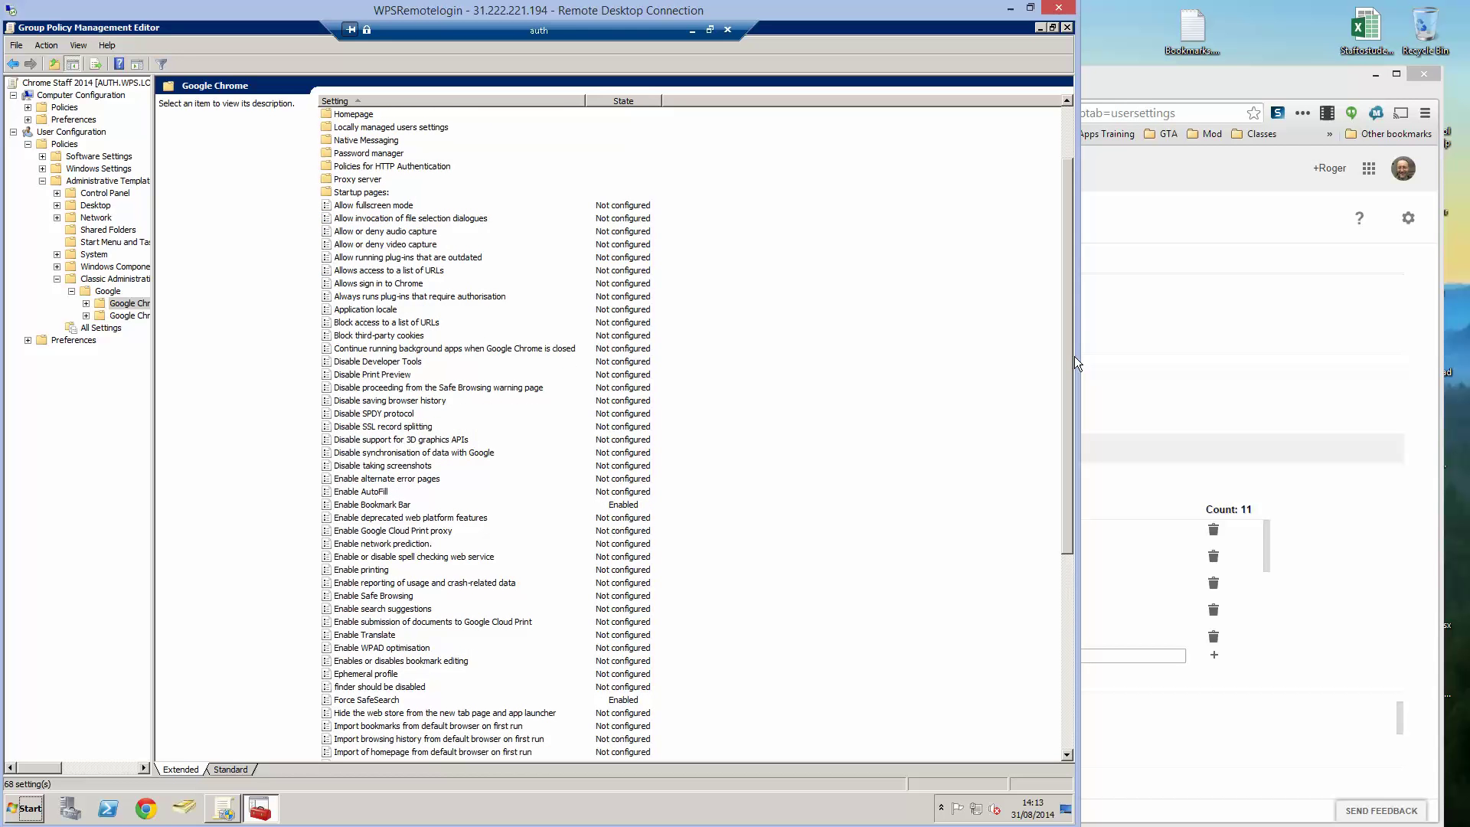
left_click_drag(1073, 356, 1078, 389)
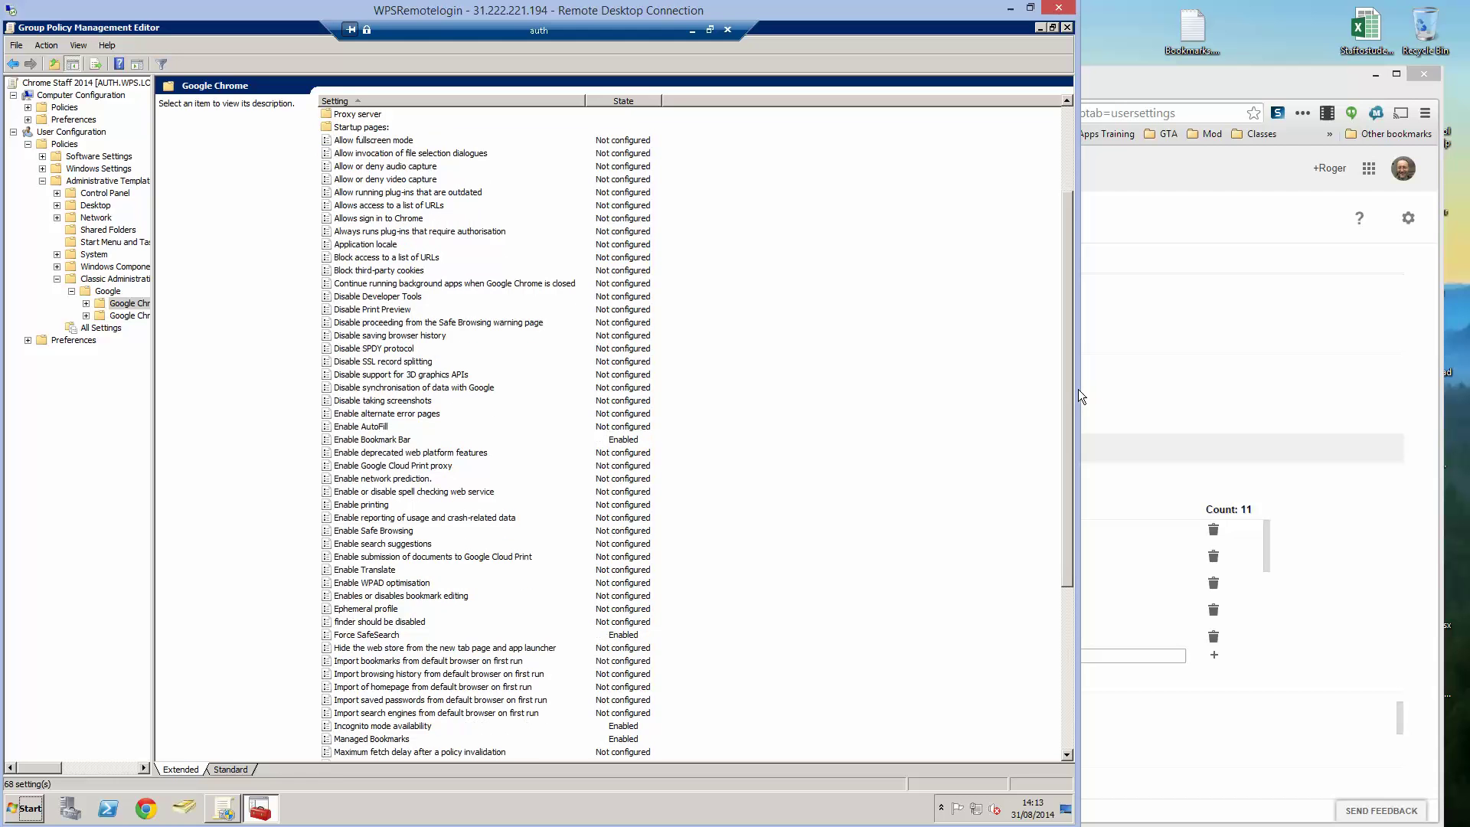
left_click(374, 739)
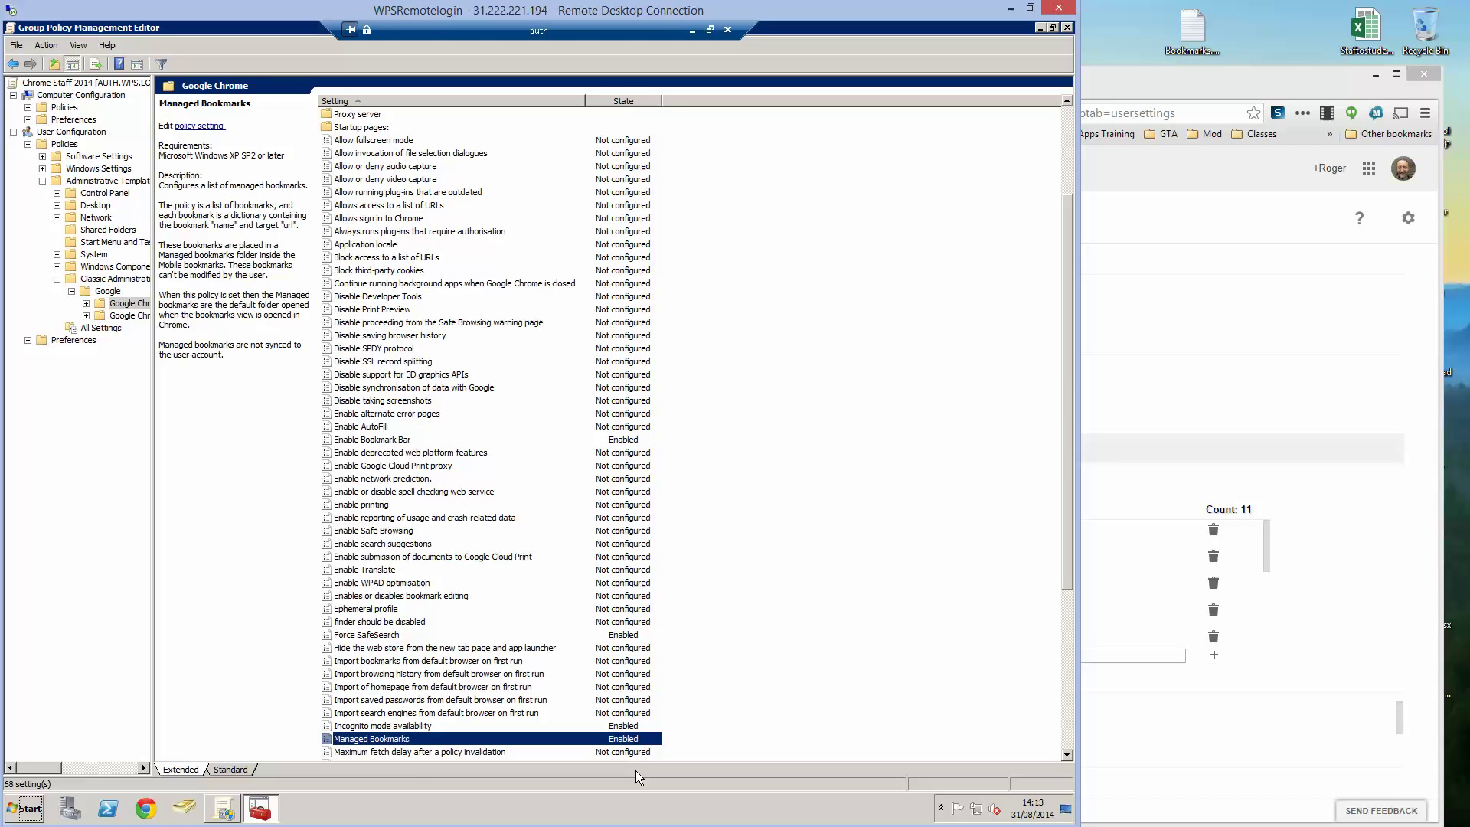
- Open the Managed Bookmarks policy's Edit dialog, showing it Enabled with a JSON list starting with Staff
right_click(393, 737)
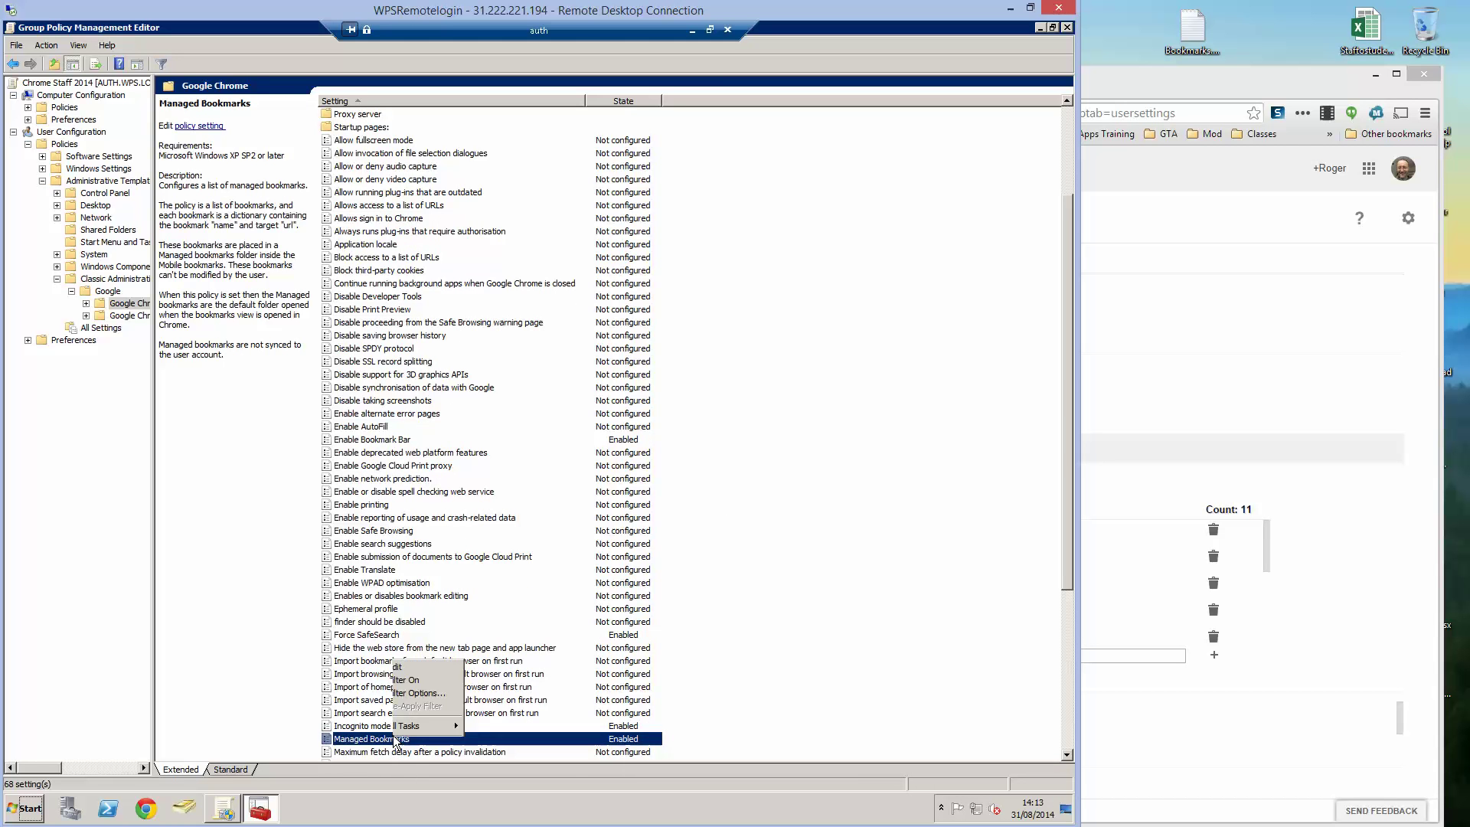
left_click(417, 649)
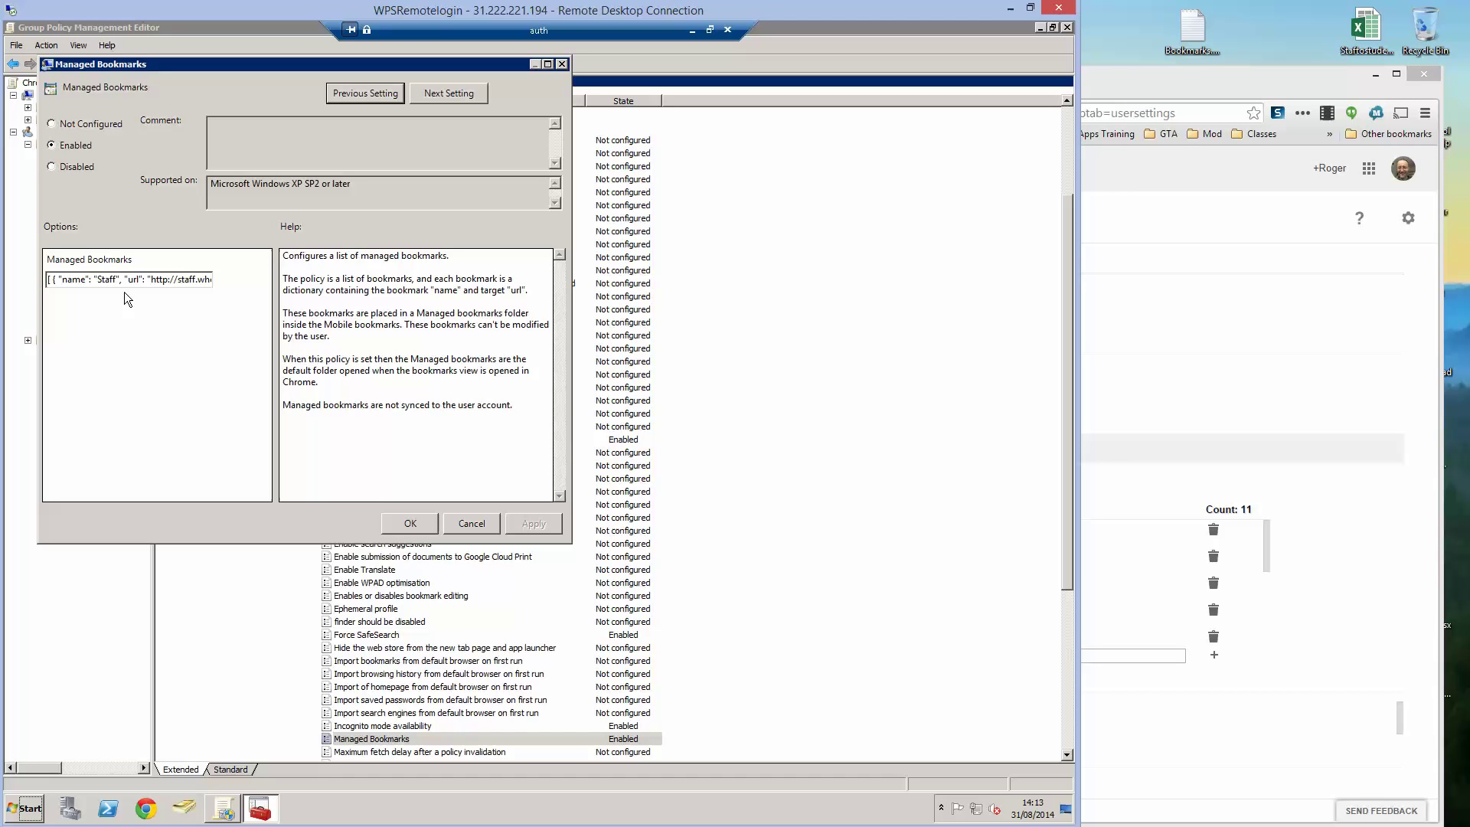
- Review the Managed Bookmarks JSON example on chromium.org's Complex policies on Windows page and the wheatleypark.org bookmarks folder
left_click(1133, 79)
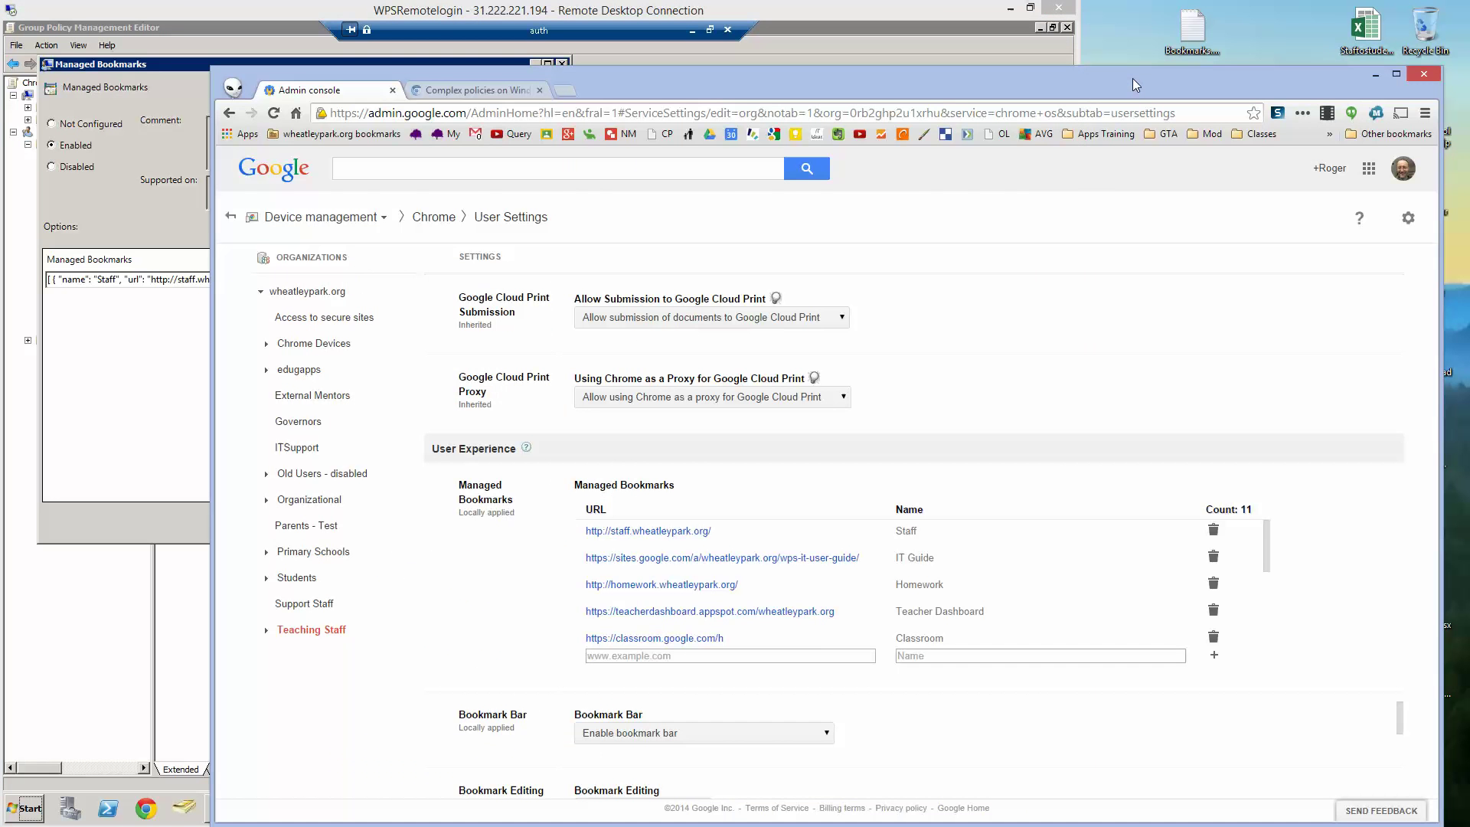
left_click(463, 96)
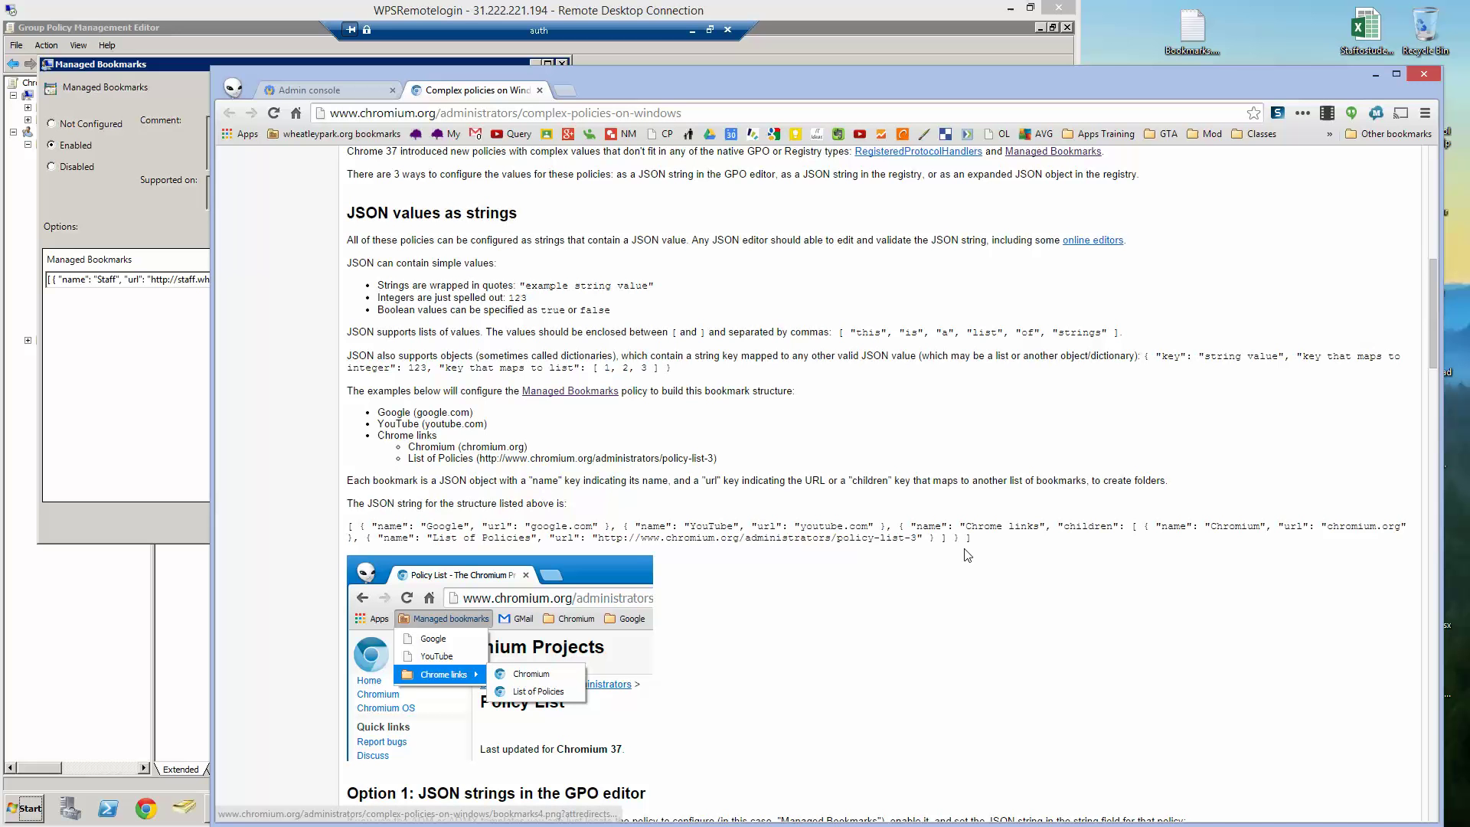
left_click_drag(972, 538, 341, 527)
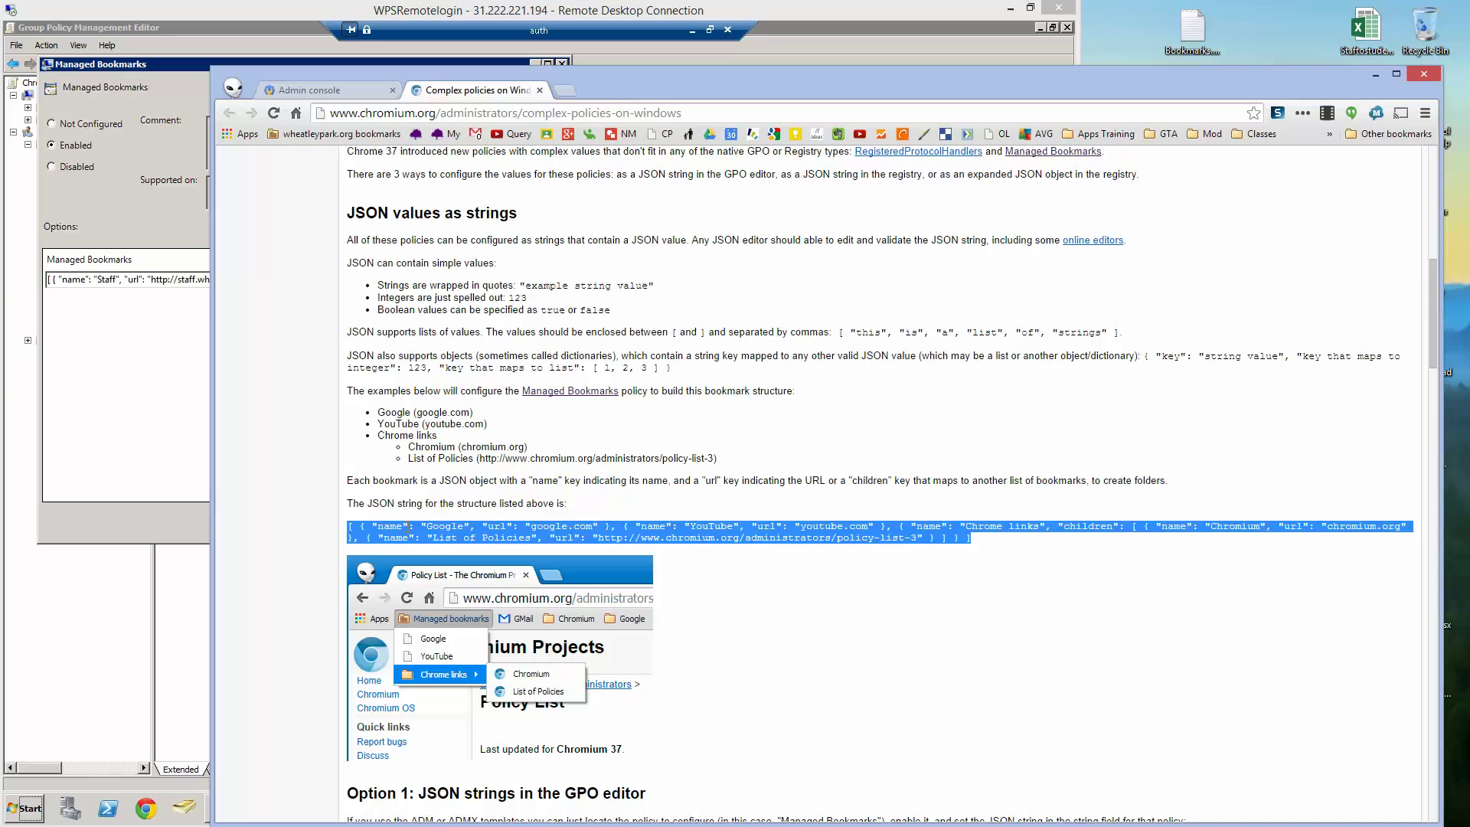
left_click(344, 532)
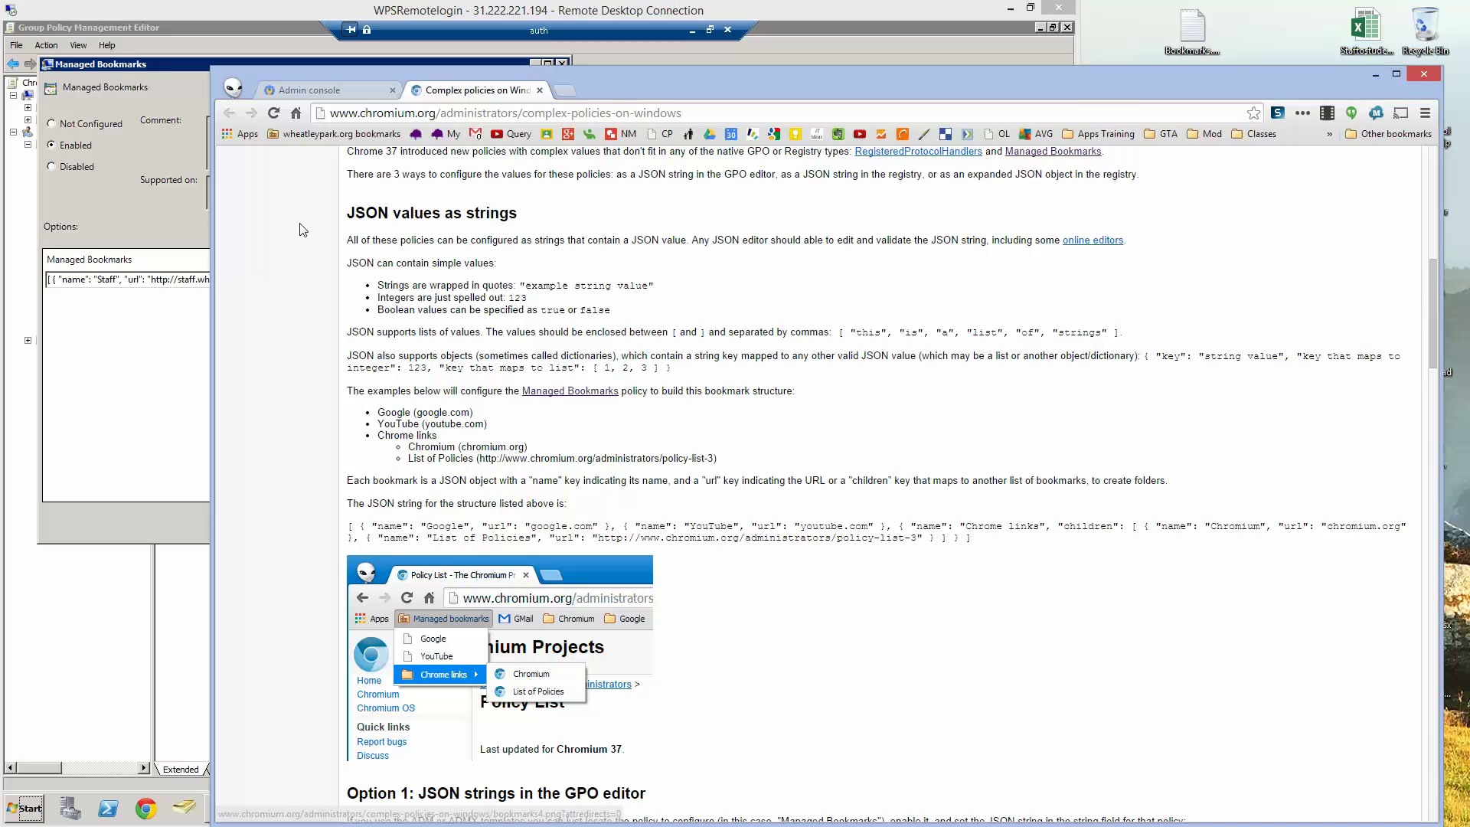
left_click(316, 134)
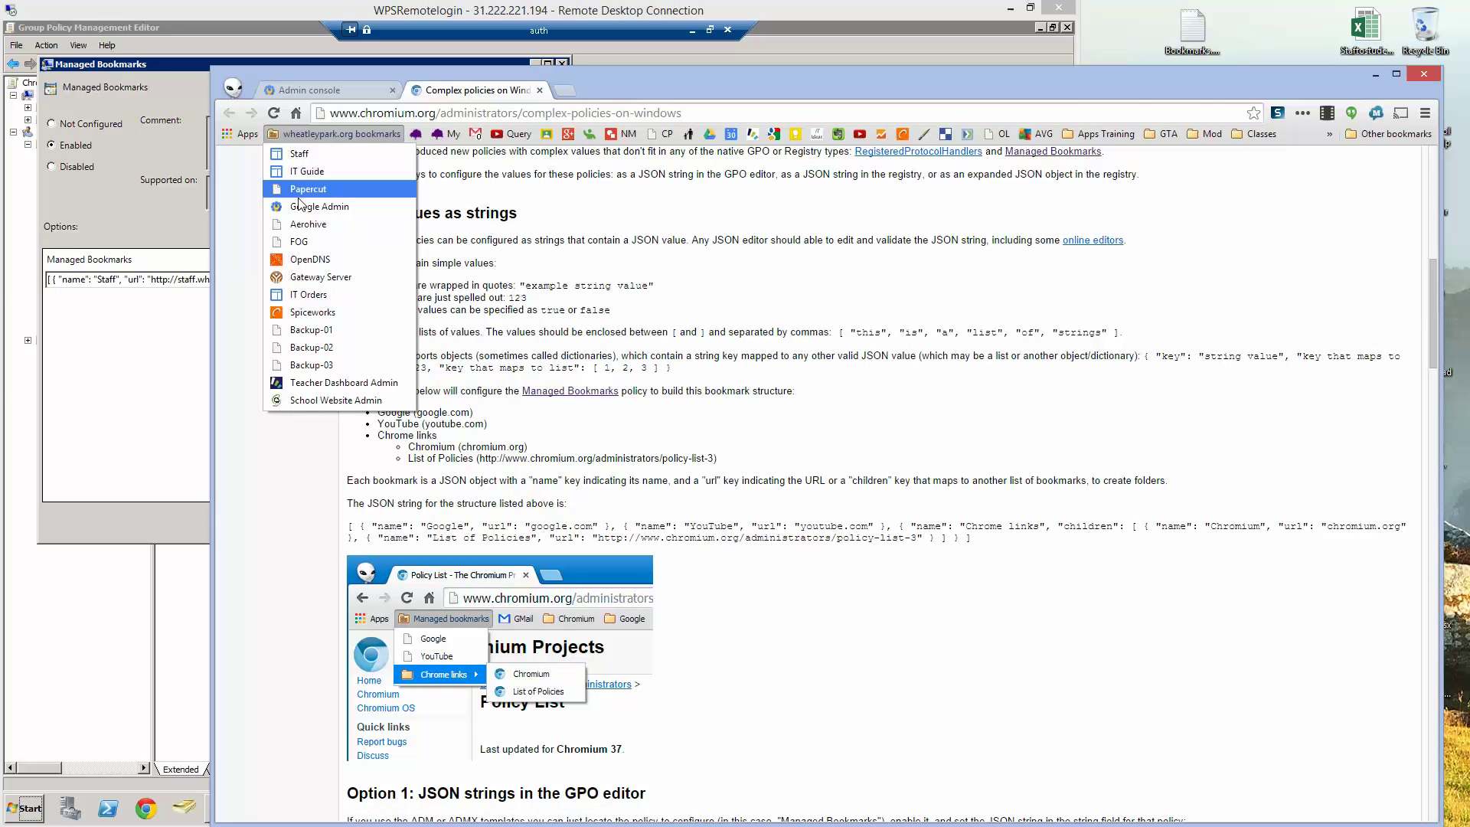
left_click(300, 457)
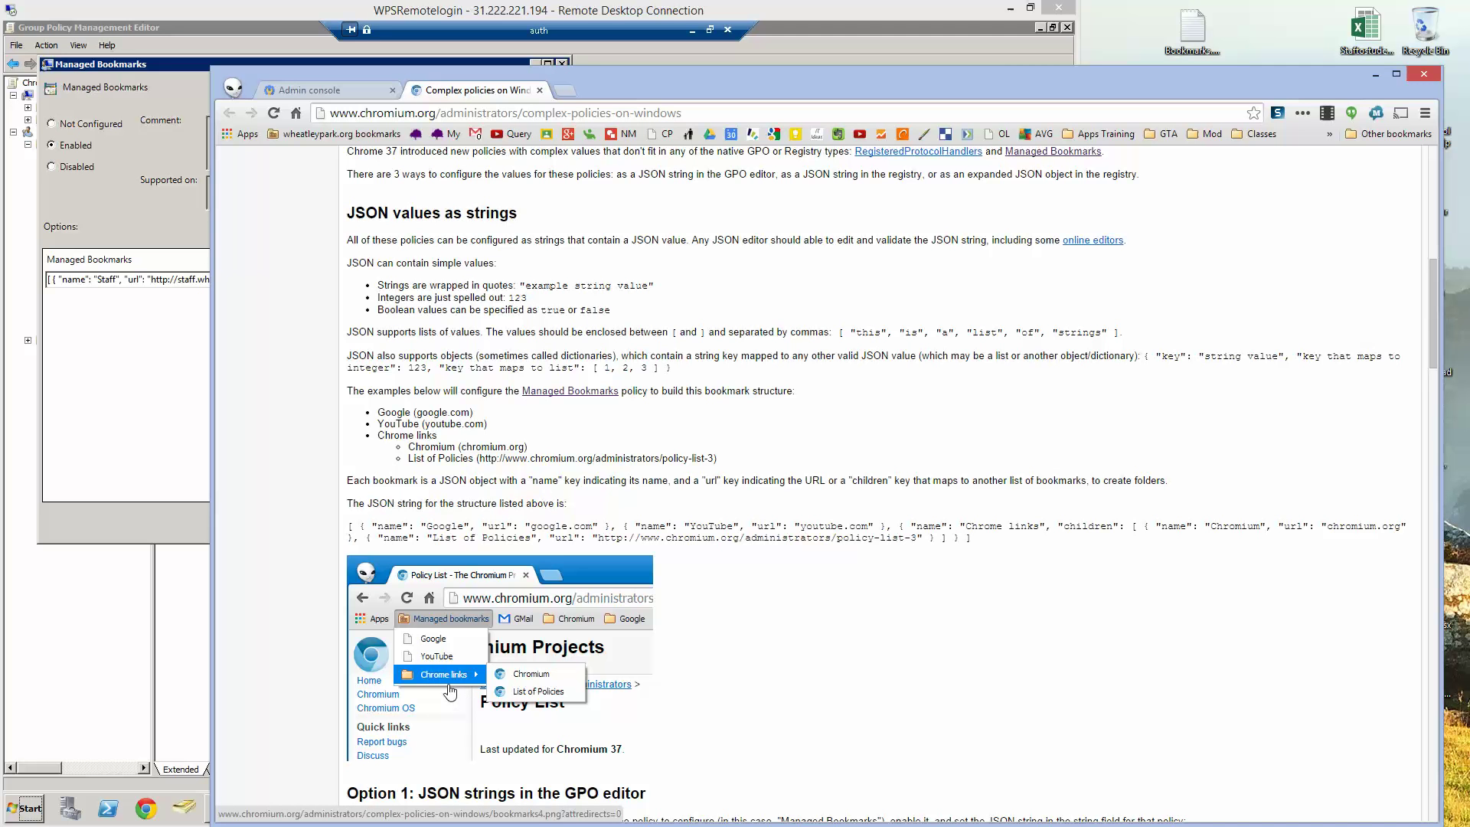
- Select the Teaching Staff managed bookmarks table and open Bookmarks.txt in Notepad beside it
left_click(306, 90)
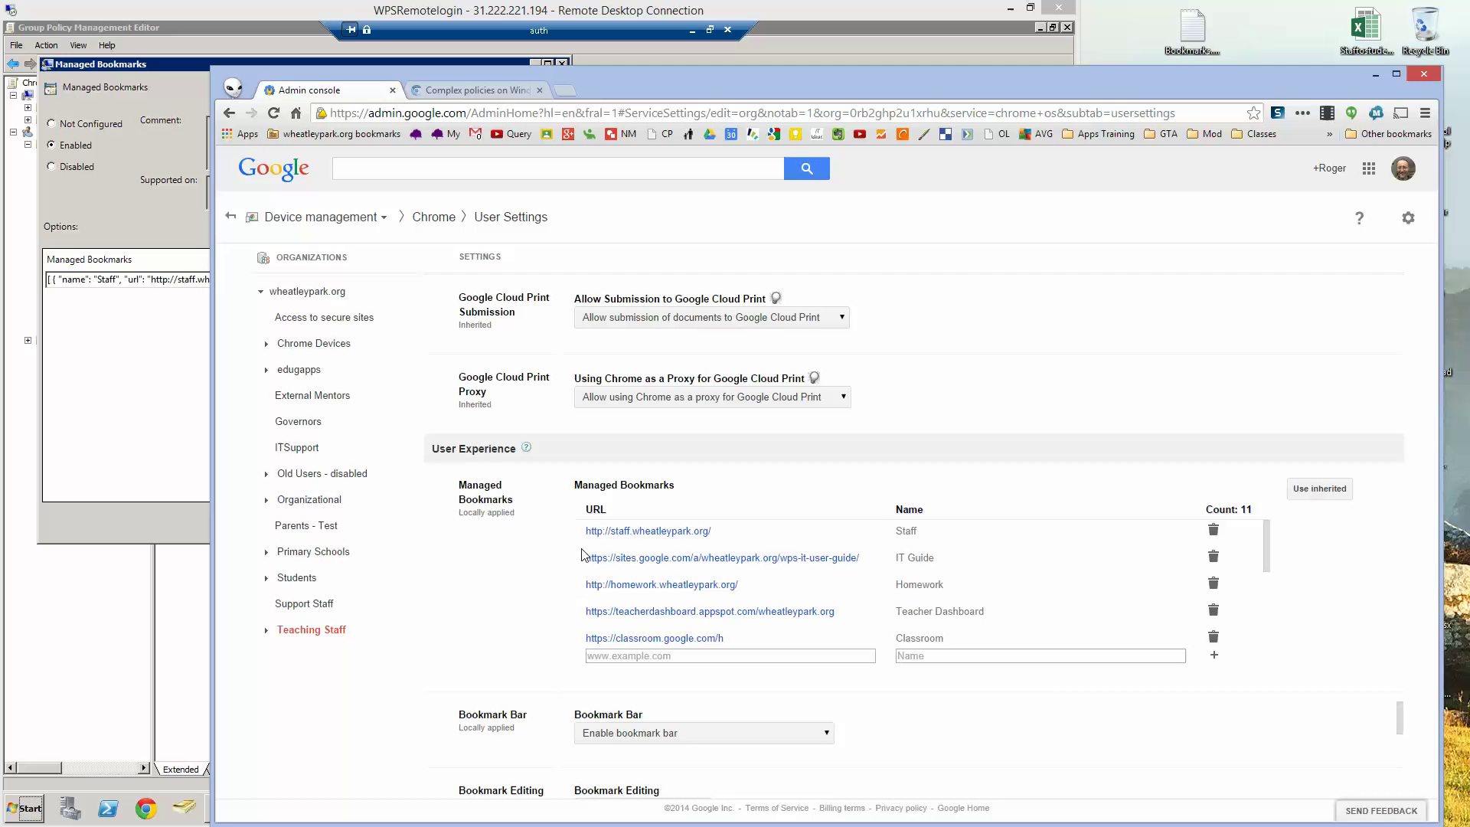
left_click_drag(583, 538, 800, 658)
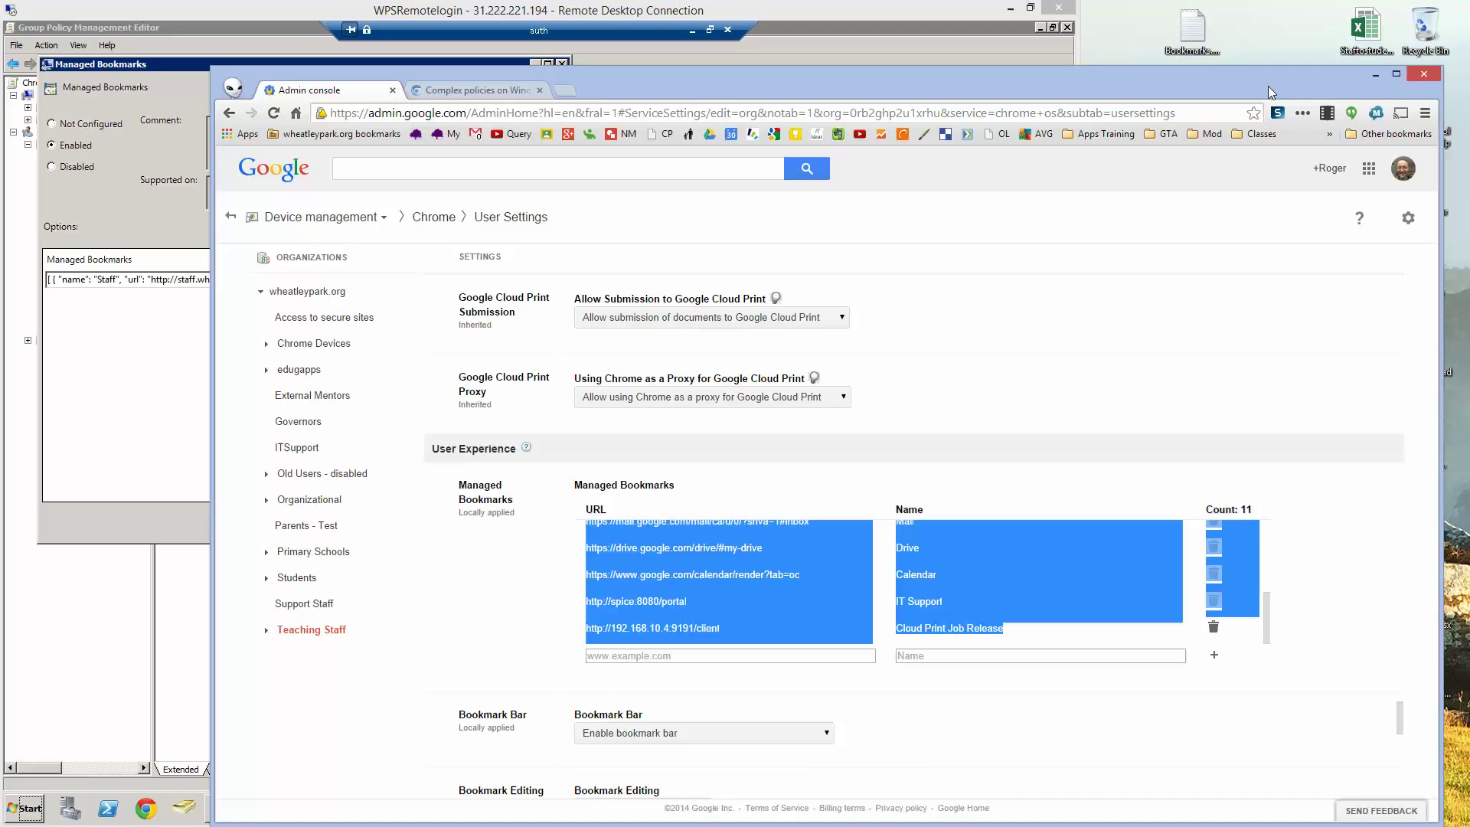
double_click(1191, 38)
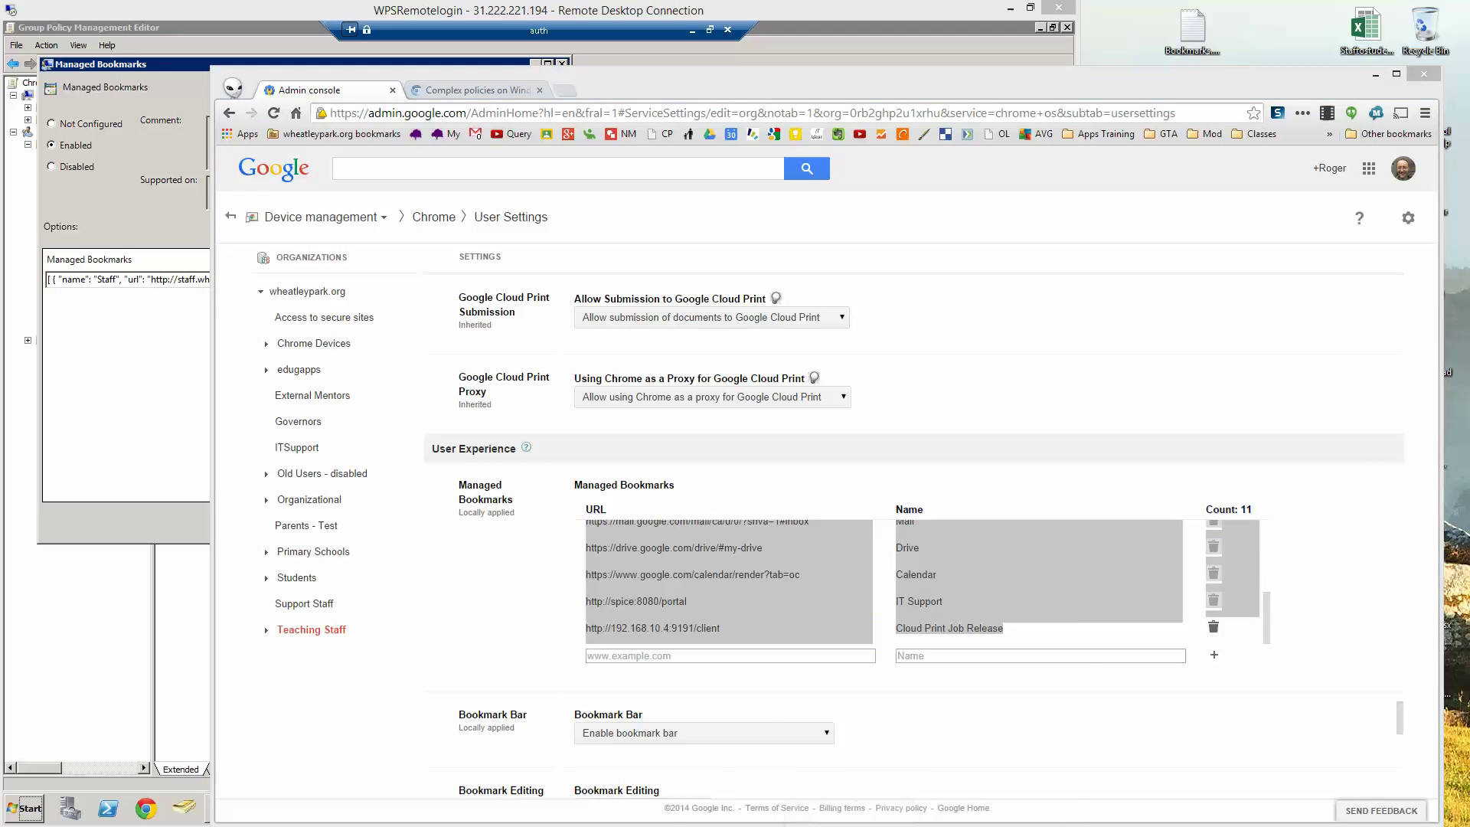
left_click_drag(638, 683, 548, 320)
left_click(860, 397)
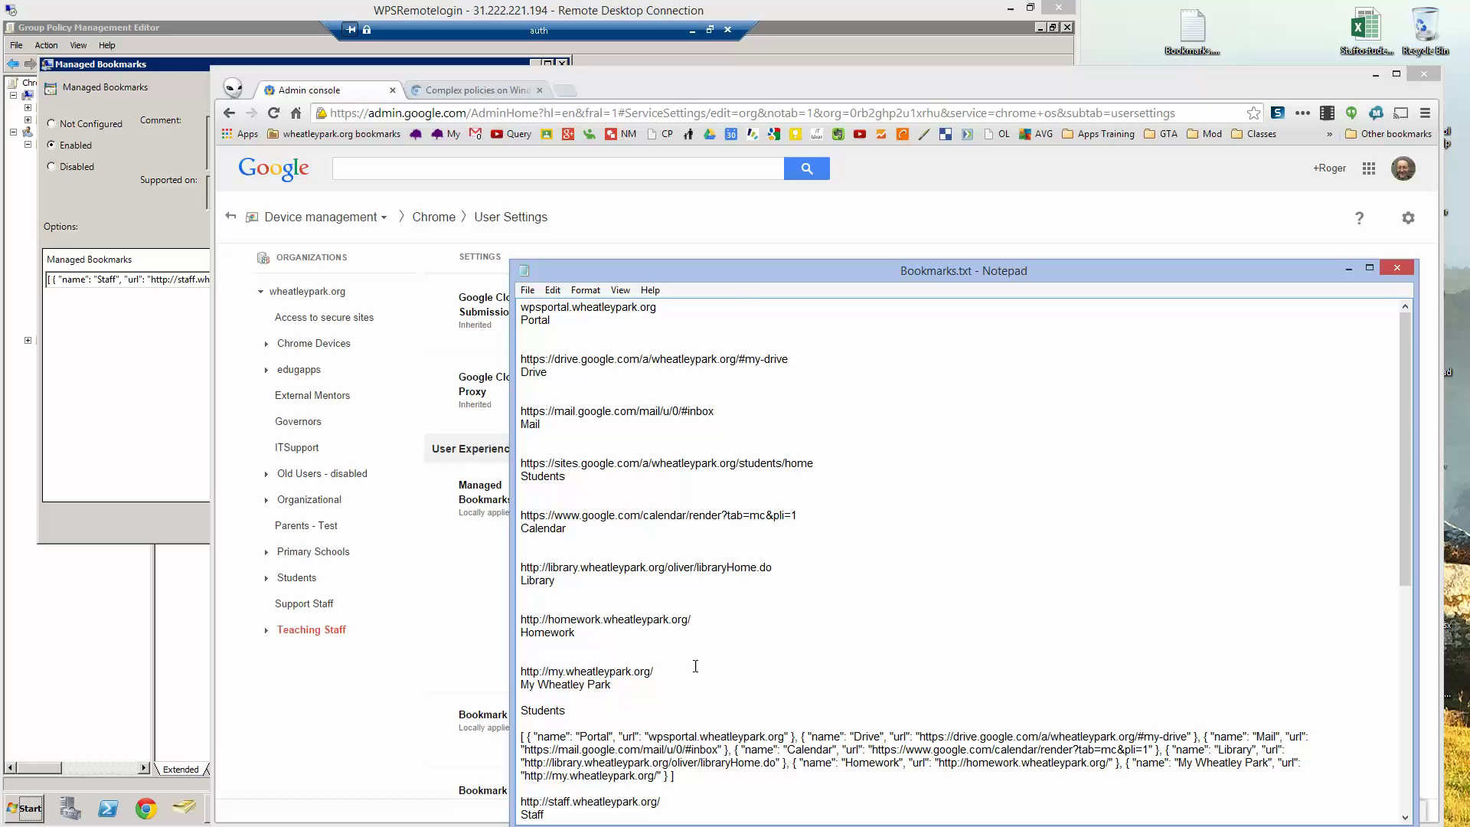
scroll(694, 666, "down", 2)
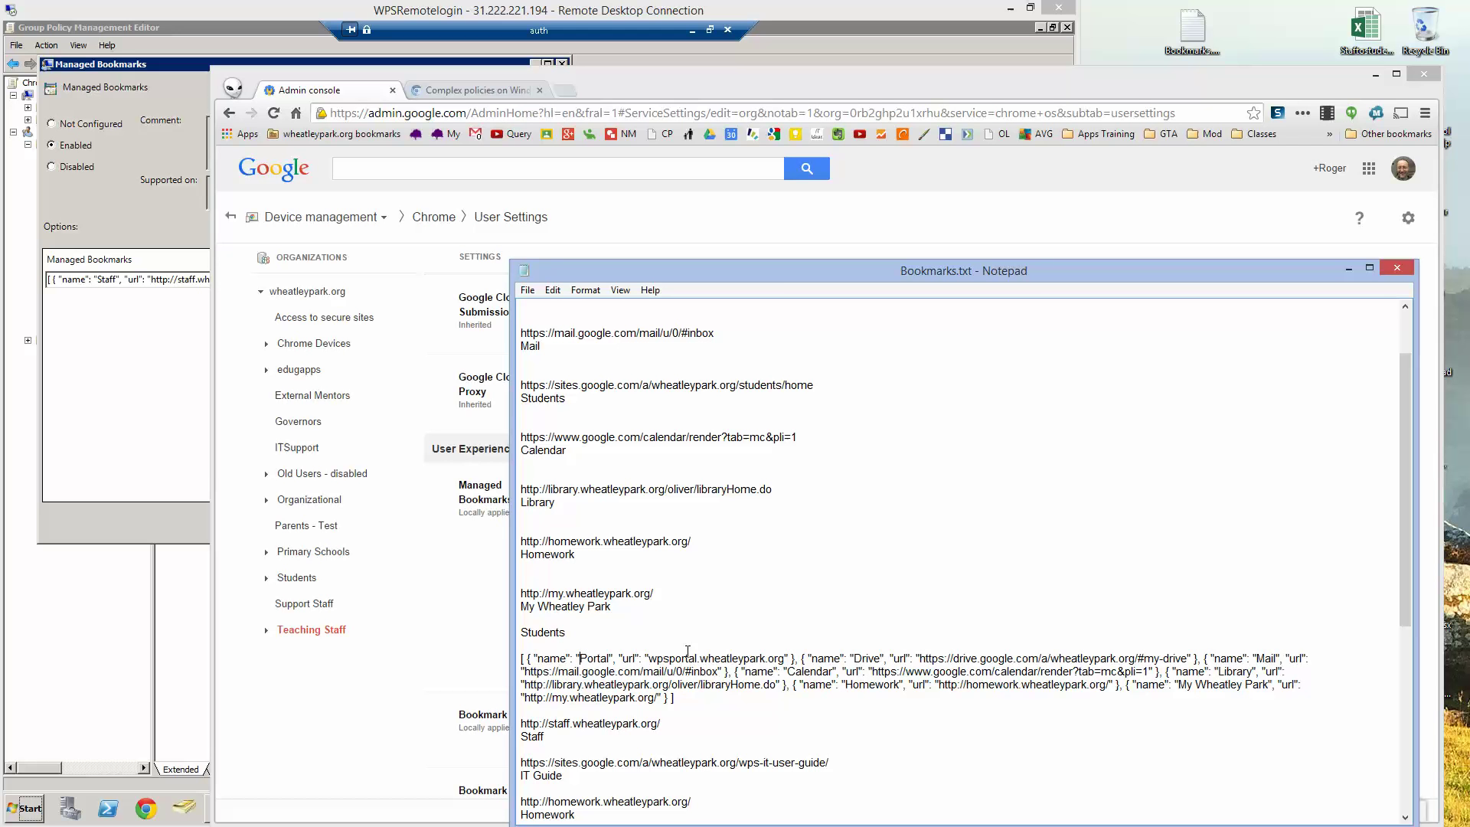
- Add the missing colon after the url key in the Students JSON Portal entry
key("shift+Right")
key("shift+Right")
key("shift+Right")
key("shift+Right")
key("shift+Right")
key("shift+Right")
left_click(629, 658)
key("Right")
type(":")
key("Right")
key("Right")
key("Right")
key("Right")
key("Right")
key("Right")
- Highlight the Portal and Drive bookmark objects to check the JSON structure
key("shift+Left")
key("shift+Left")
key("shift+Left")
key("shift+Left")
key("shift+Left")
key("shift+Left")
key("shift+Left")
key("shift+Left")
key("shift+Left")
key("shift+Left")
key("shift+Left")
key("shift+Left")
key("shift+Left")
key("shift+Left")
key("shift+Left")
key("shift+Left")
key("shift+Left")
key("shift+Left")
key("shift+Left")
key("shift+Left")
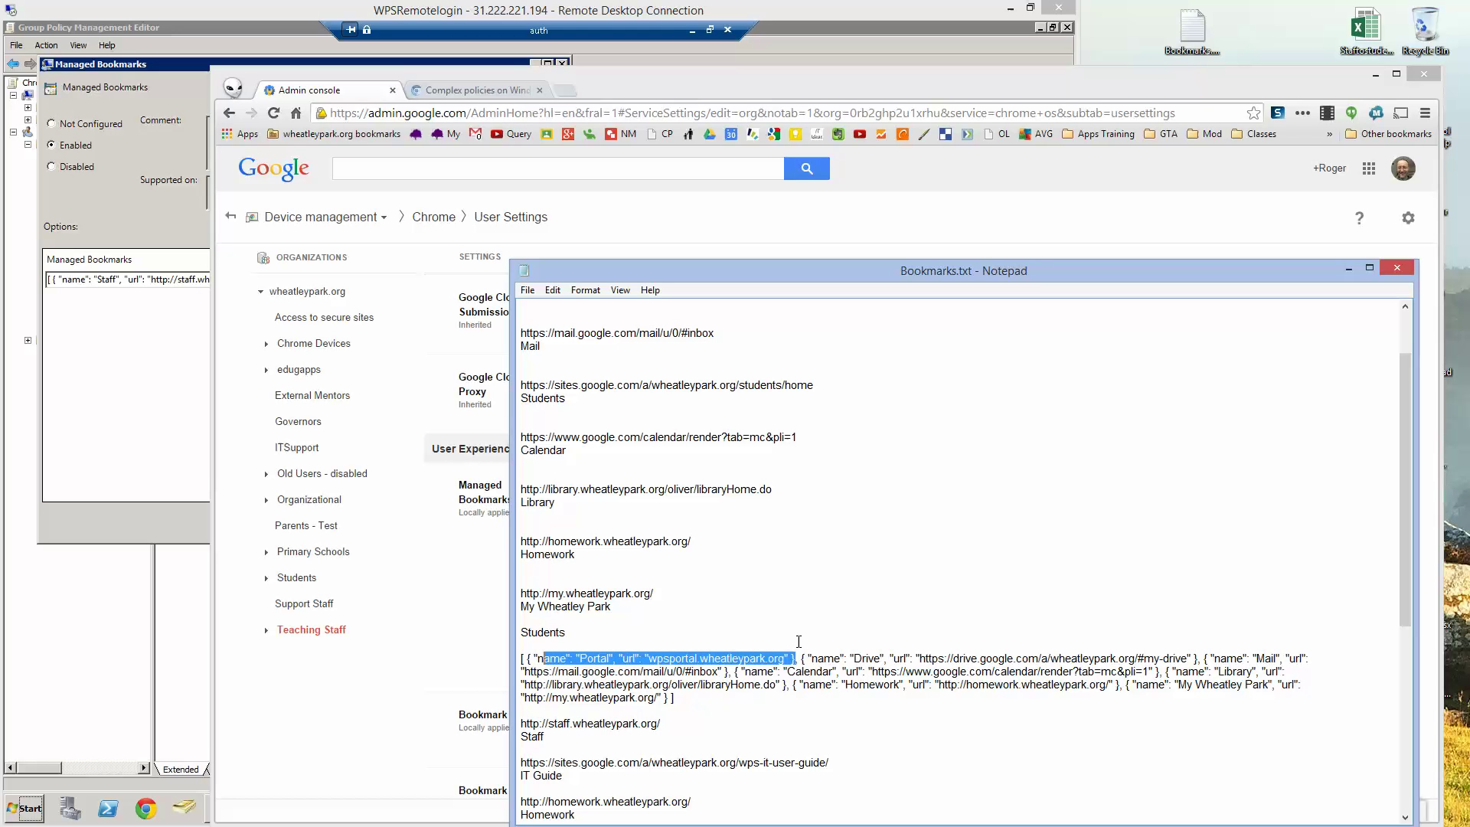
key("shift+Left")
key("shift+Left")
key("shift+Left")
key("shift+Left")
left_click(798, 656)
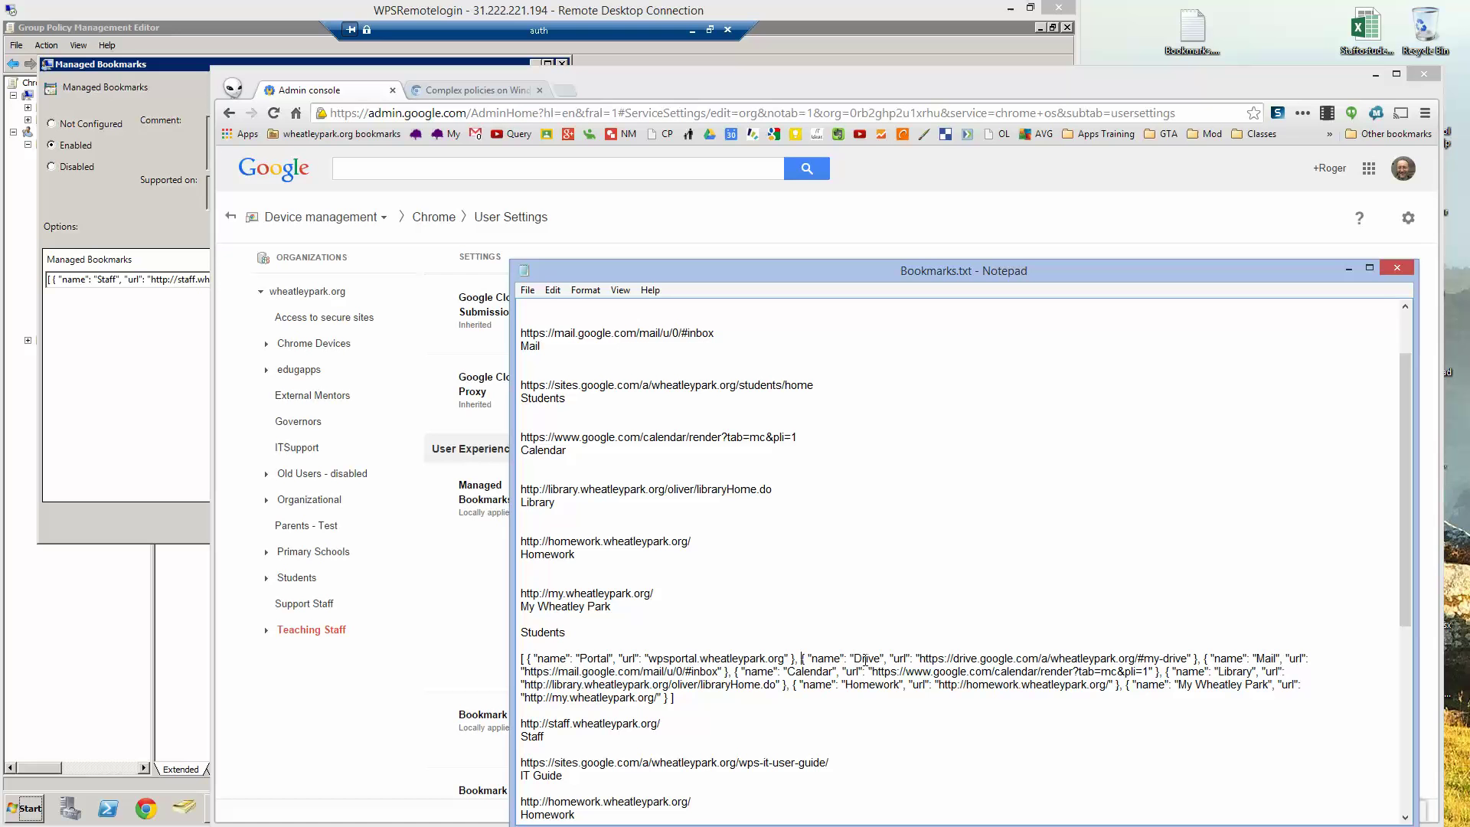
key("shift+Right")
key("shift+Right")
key("shift+Right")
key("shift+Right")
key("shift+Right")
key("shift+Right")
key("shift+Right")
key("shift+Right")
key("shift+Right")
key("shift+Right")
key("shift+Right")
key("shift+Right")
key("shift+Right")
key("shift+Right")
key("shift+Right")
key("shift+Right")
key("shift+Right")
key("shift+Right")
key("shift+Right")
key("shift+Right")
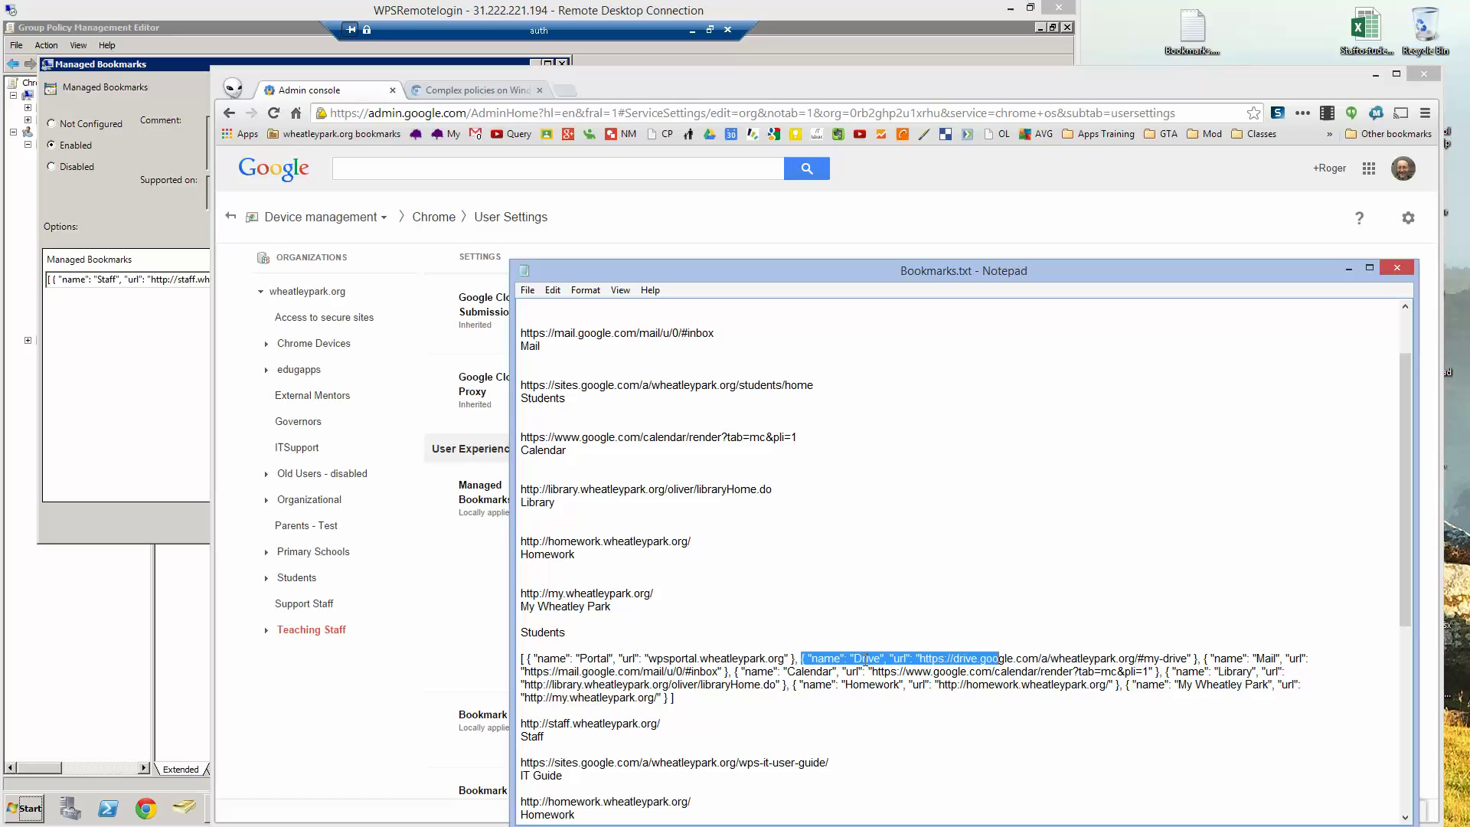
key("shift+Right")
key("shift+Right")
key("shift+Right")
key("shift+Right")
key("shift+Right")
key("shift+Right")
key("shift+Right")
key("shift+Right")
key("shift+Right")
key("shift+Right")
key("shift+Right")
key("shift+Right")
key("shift+Right")
key("shift+Right")
key("shift+Right")
key("shift+Right")
key("shift+Right")
key("shift+Right")
key("shift+Right")
key("shift+Right")
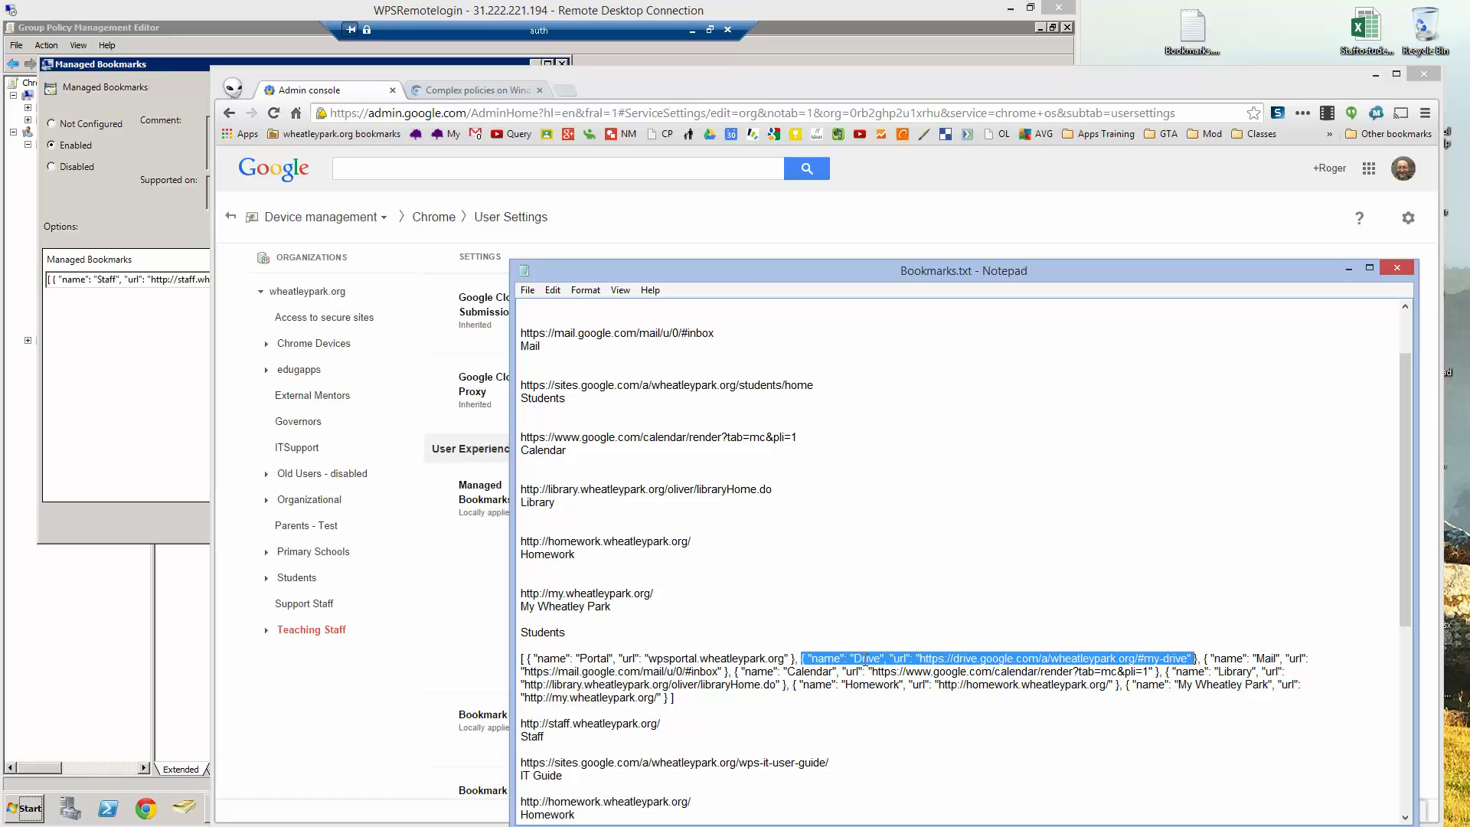
key("Down")
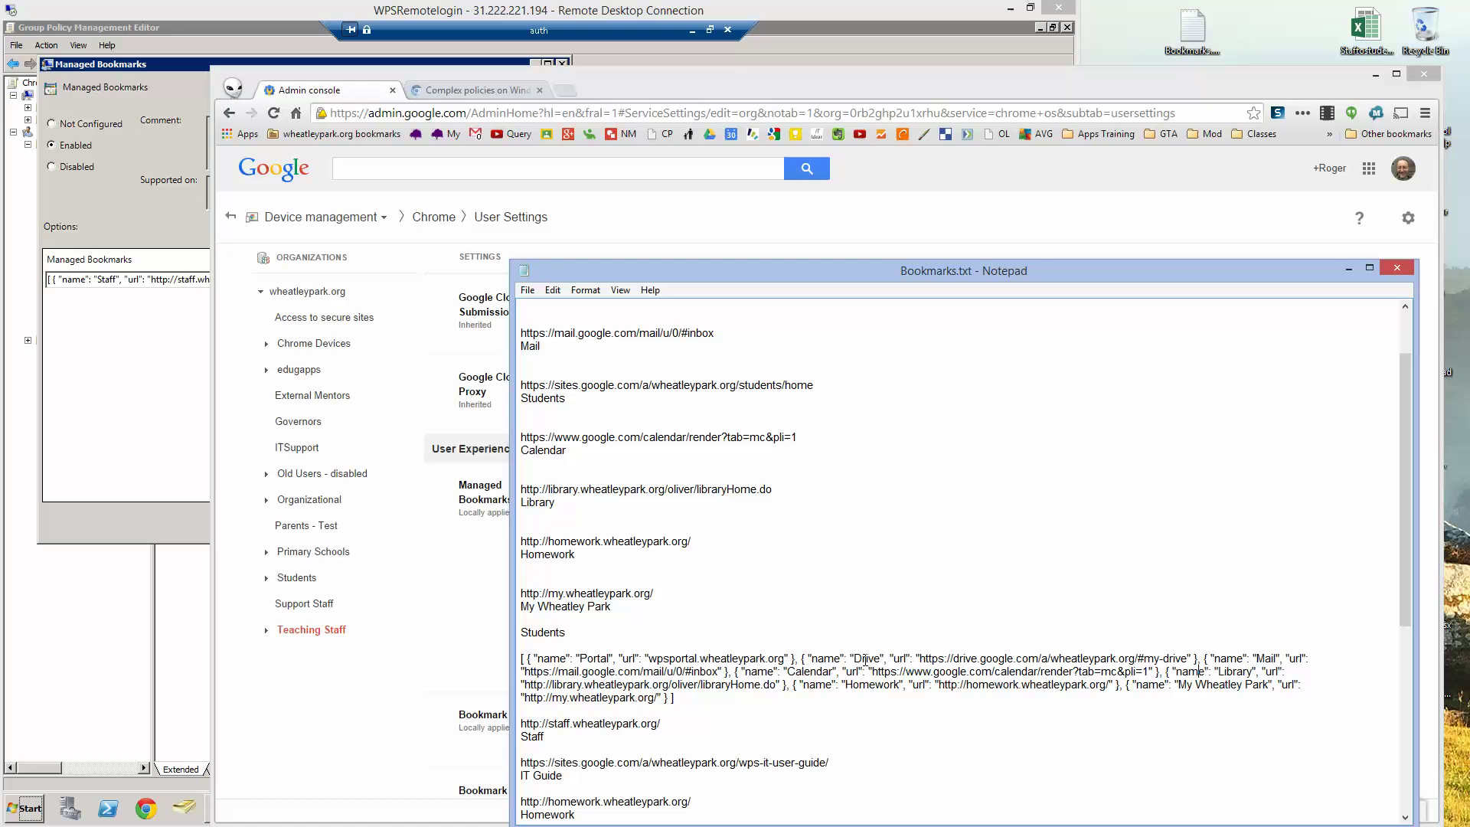
key("Left")
key("ctrl+End")
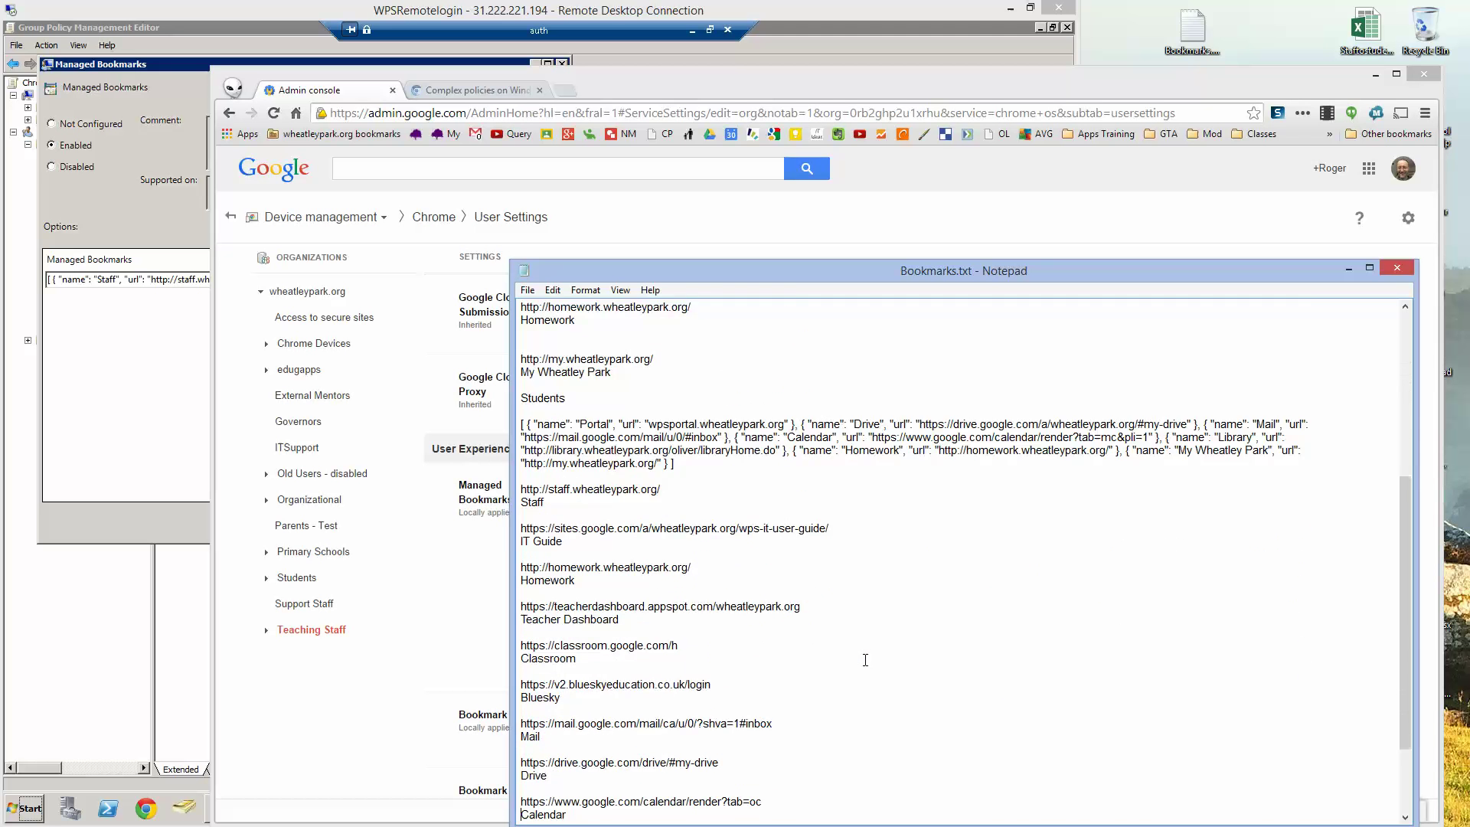
scroll(865, 660, "down", 3)
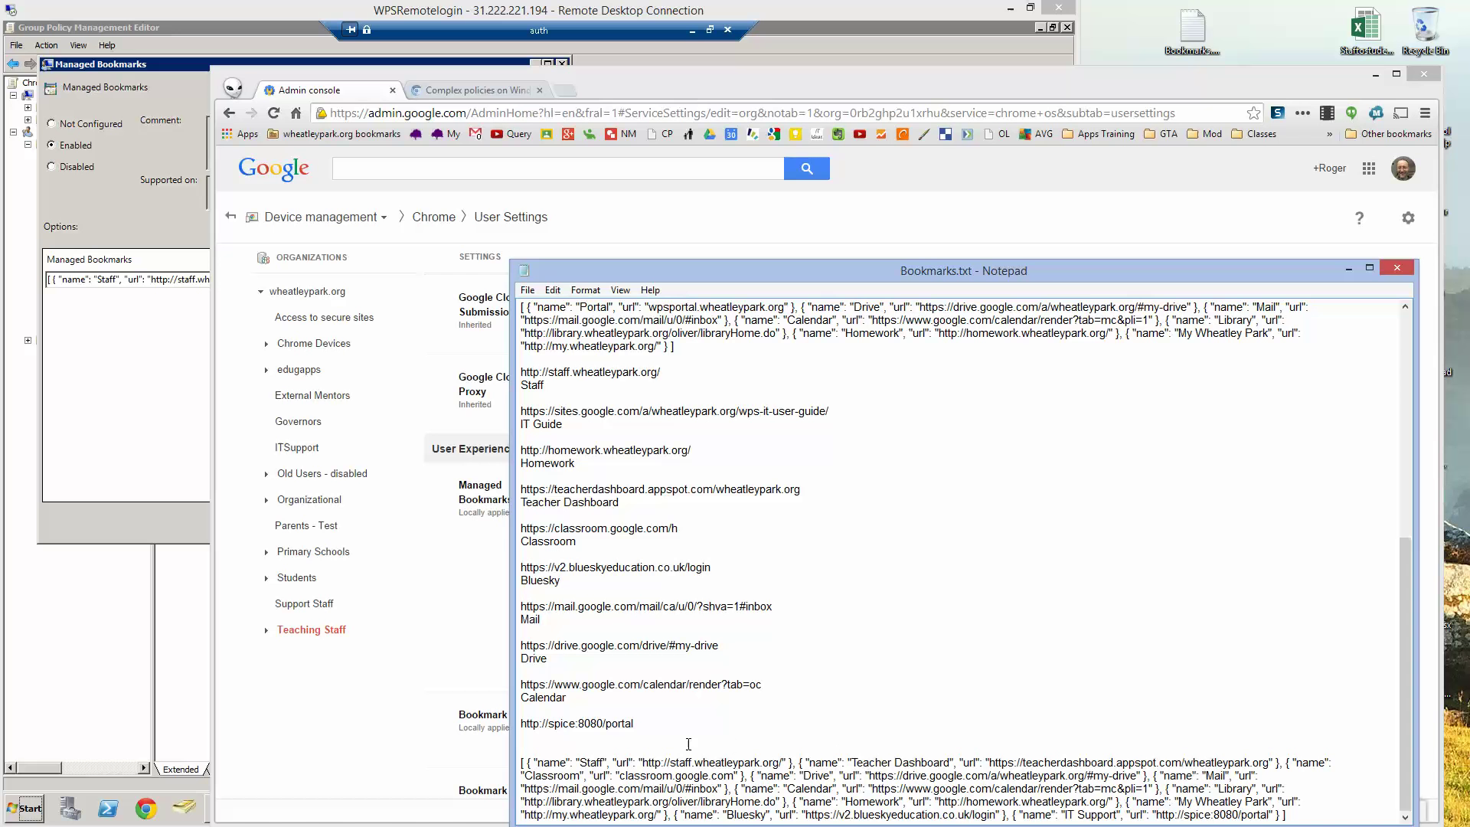
- Bring the Remote Desktop session forward and launch Chrome on the WPS staff site
left_click(691, 31)
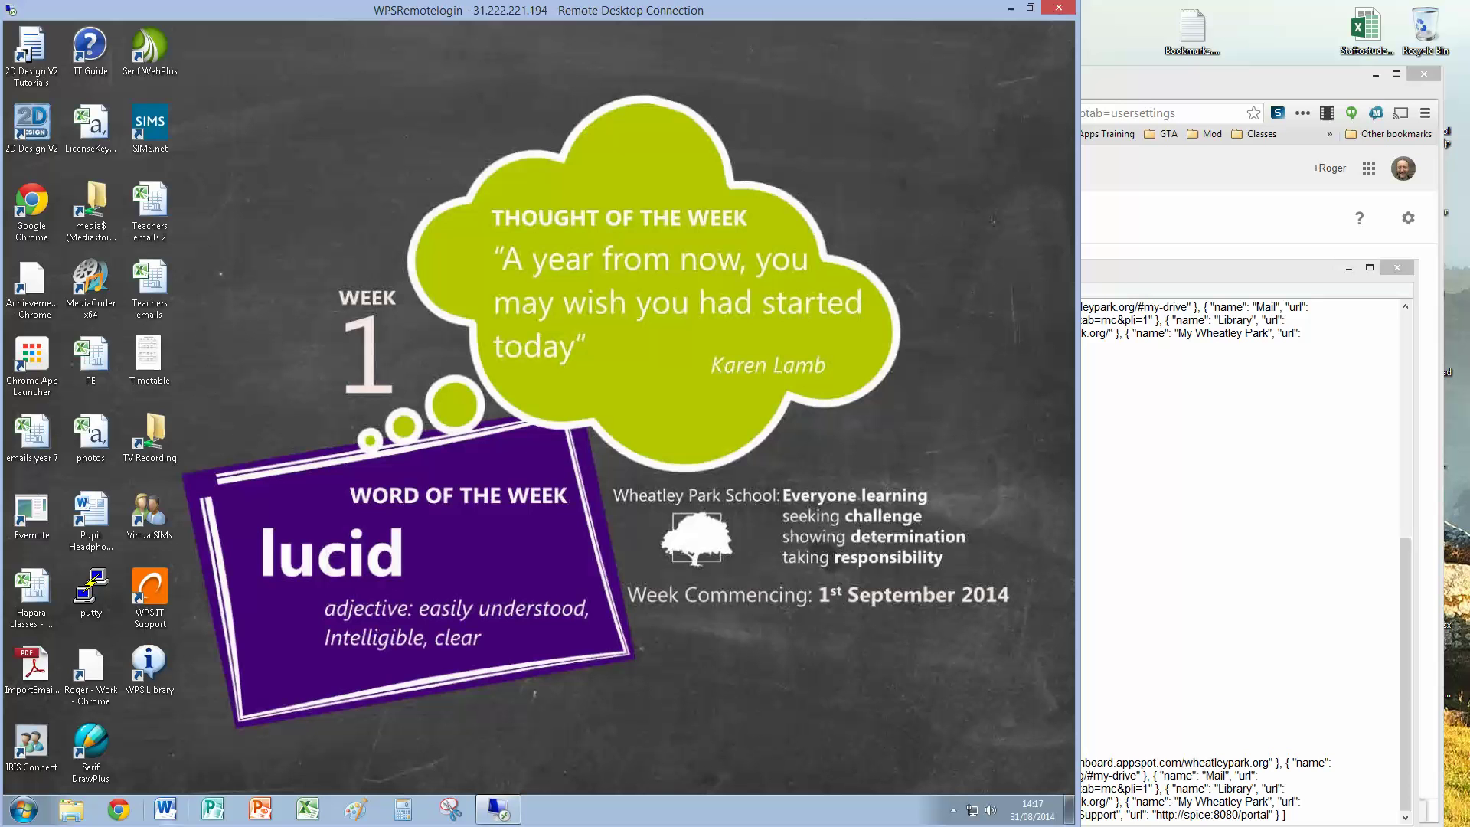
left_click(118, 809)
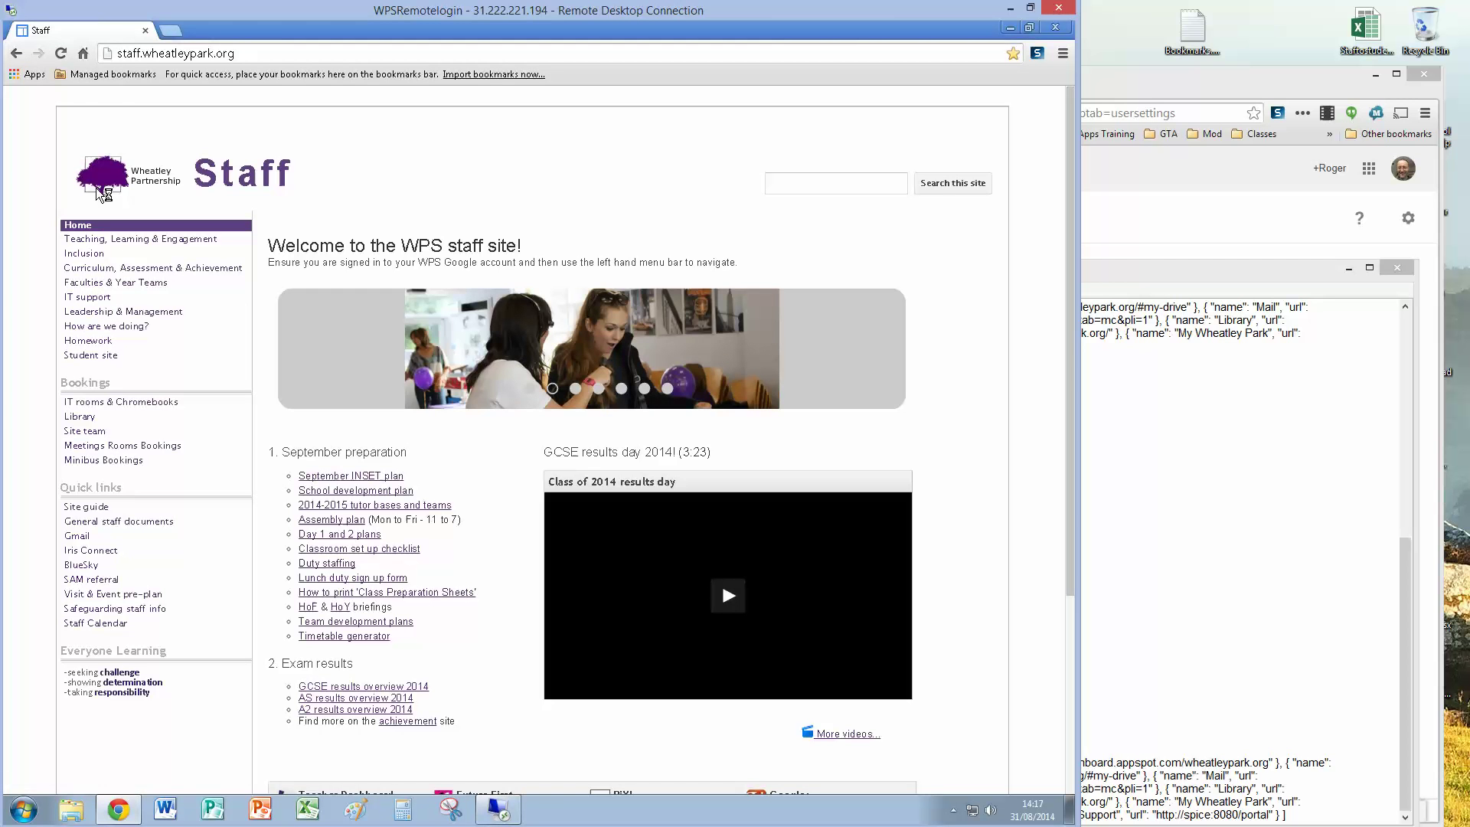
- Open Library from Managed bookmarks and enter its catalogue, then open Homework at homework.wheatleypark.org
left_click(98, 75)
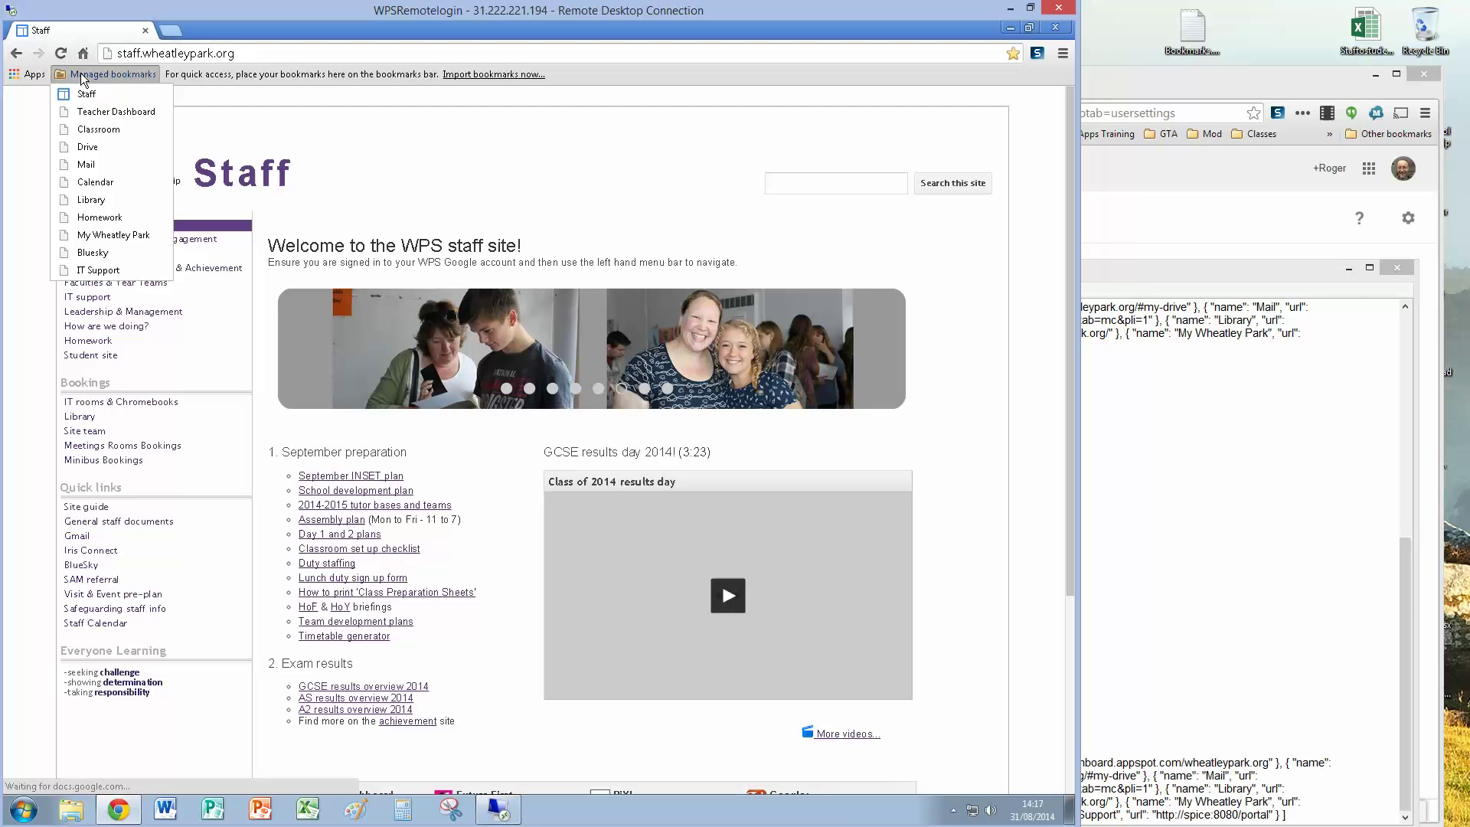
left_click(91, 200)
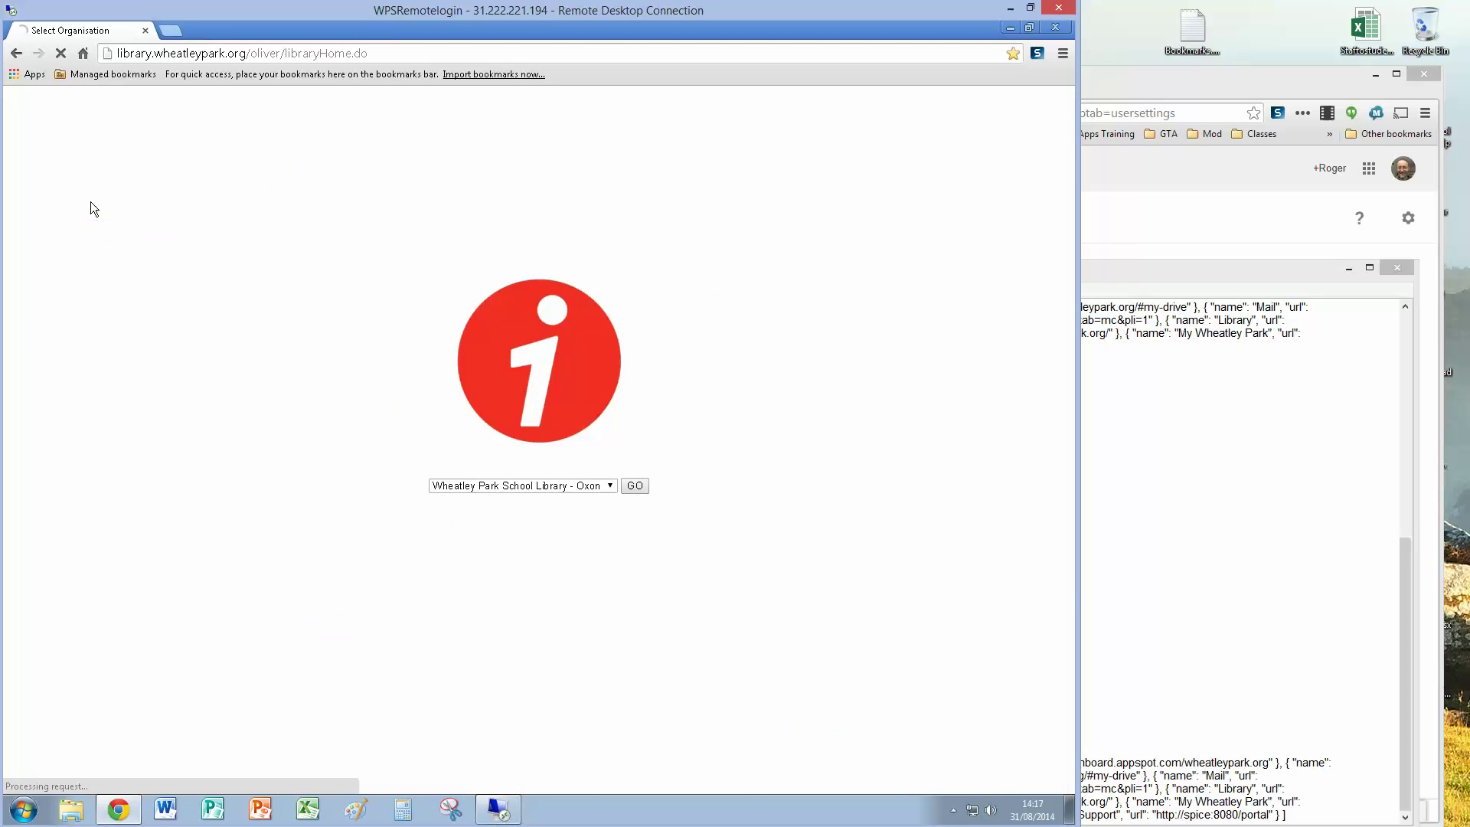
left_click(634, 487)
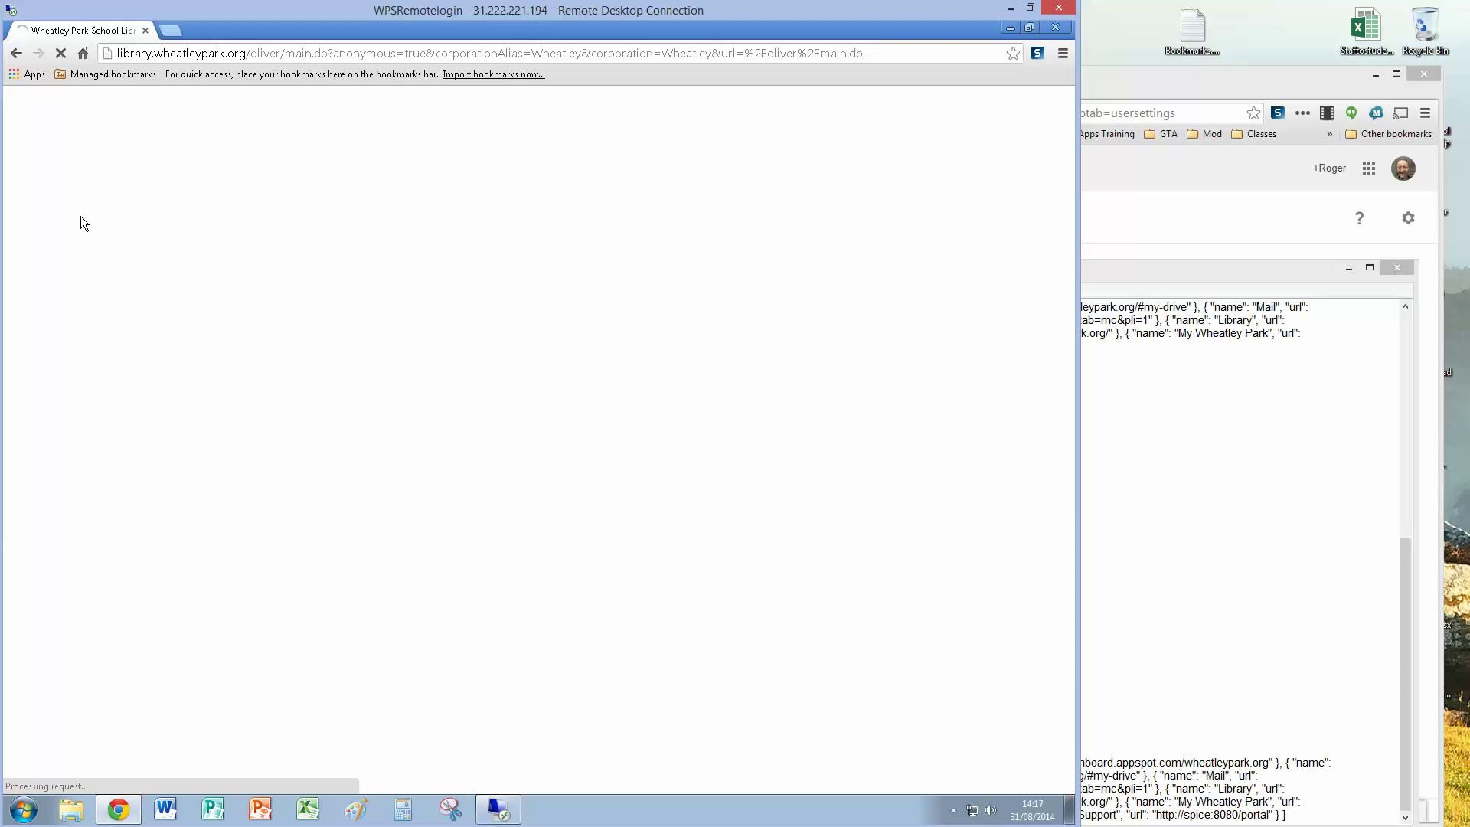
left_click(111, 76)
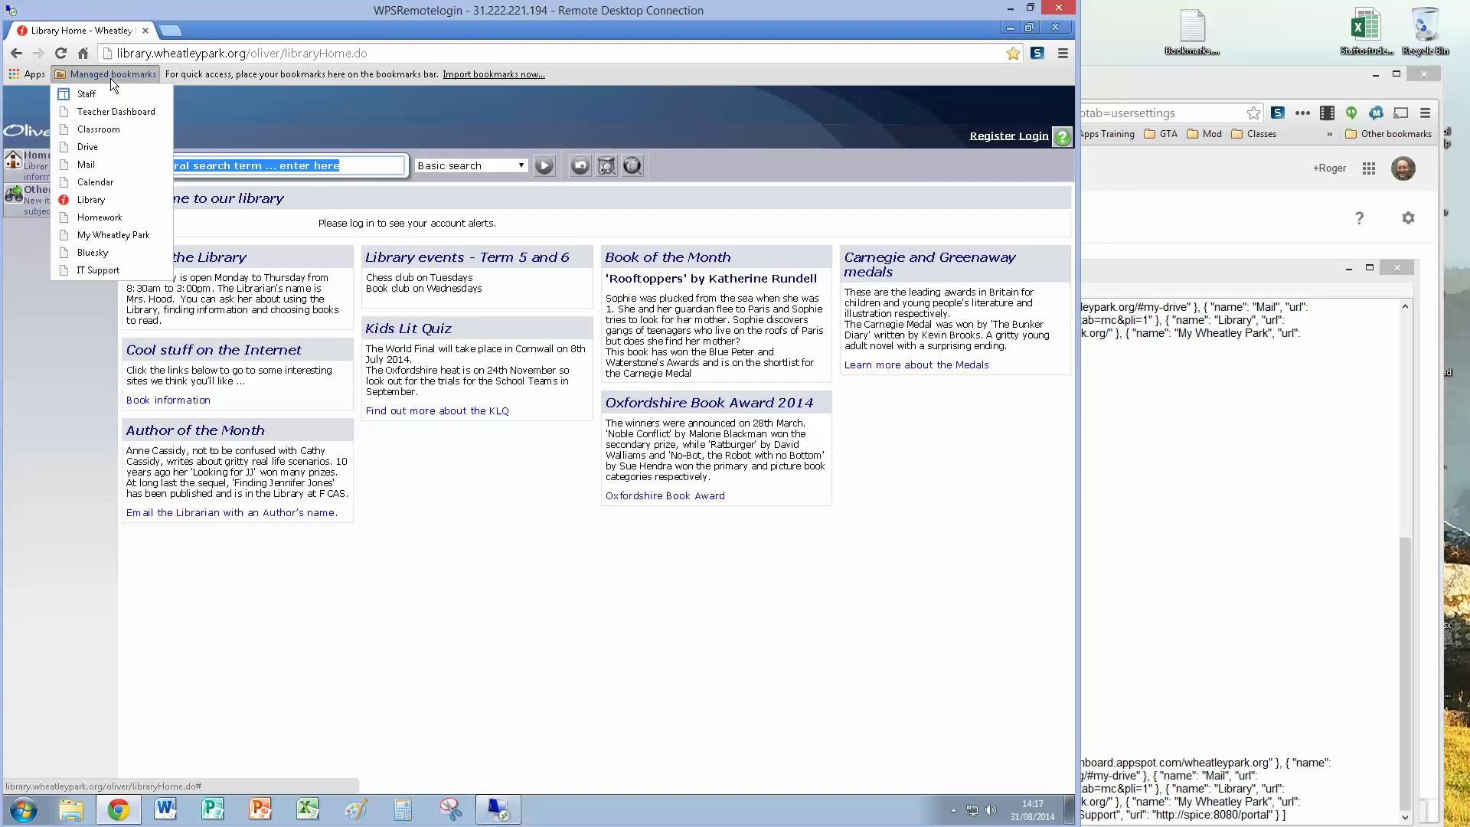
left_click(100, 217)
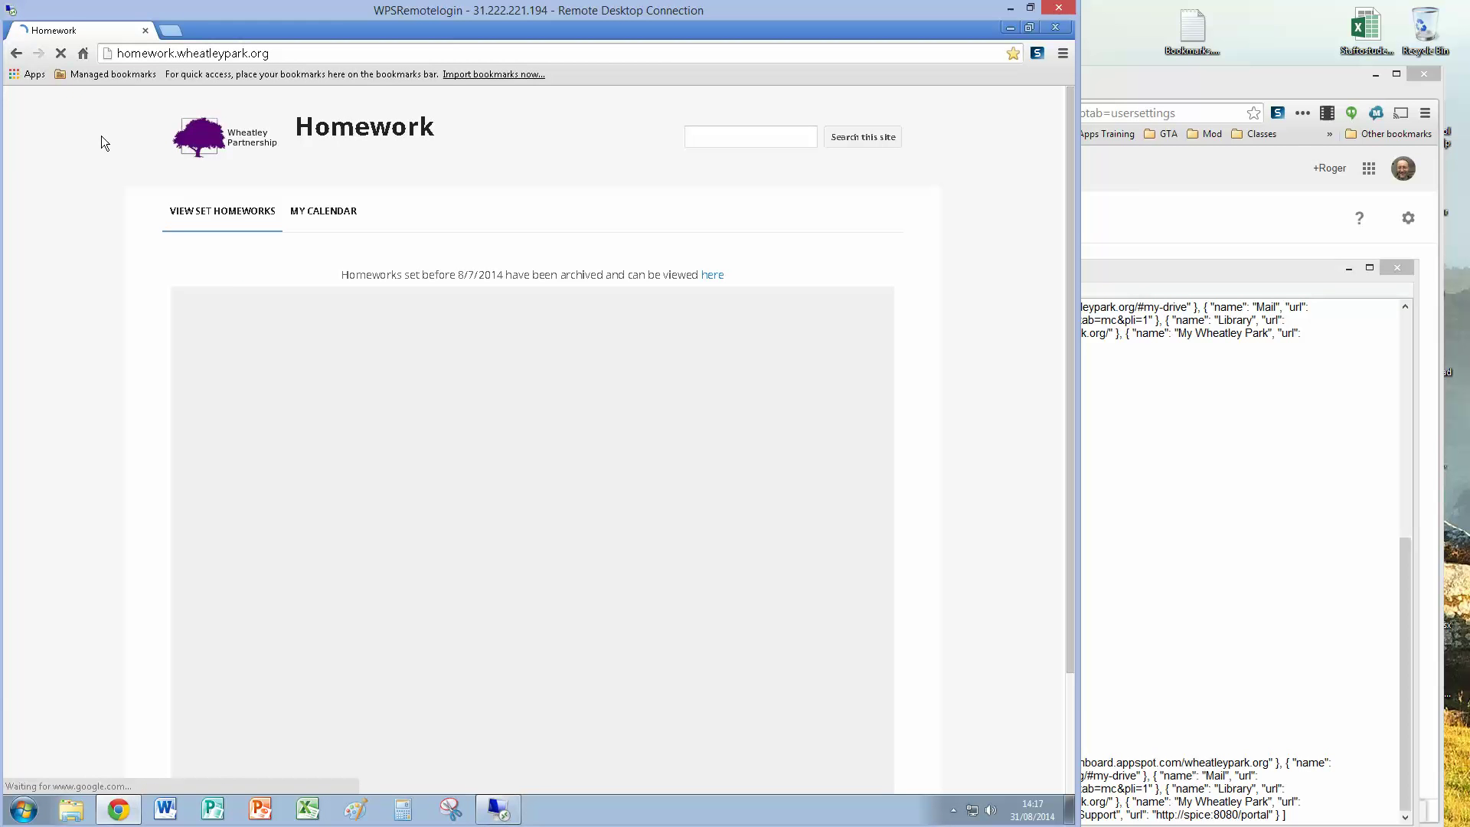
left_click(94, 76)
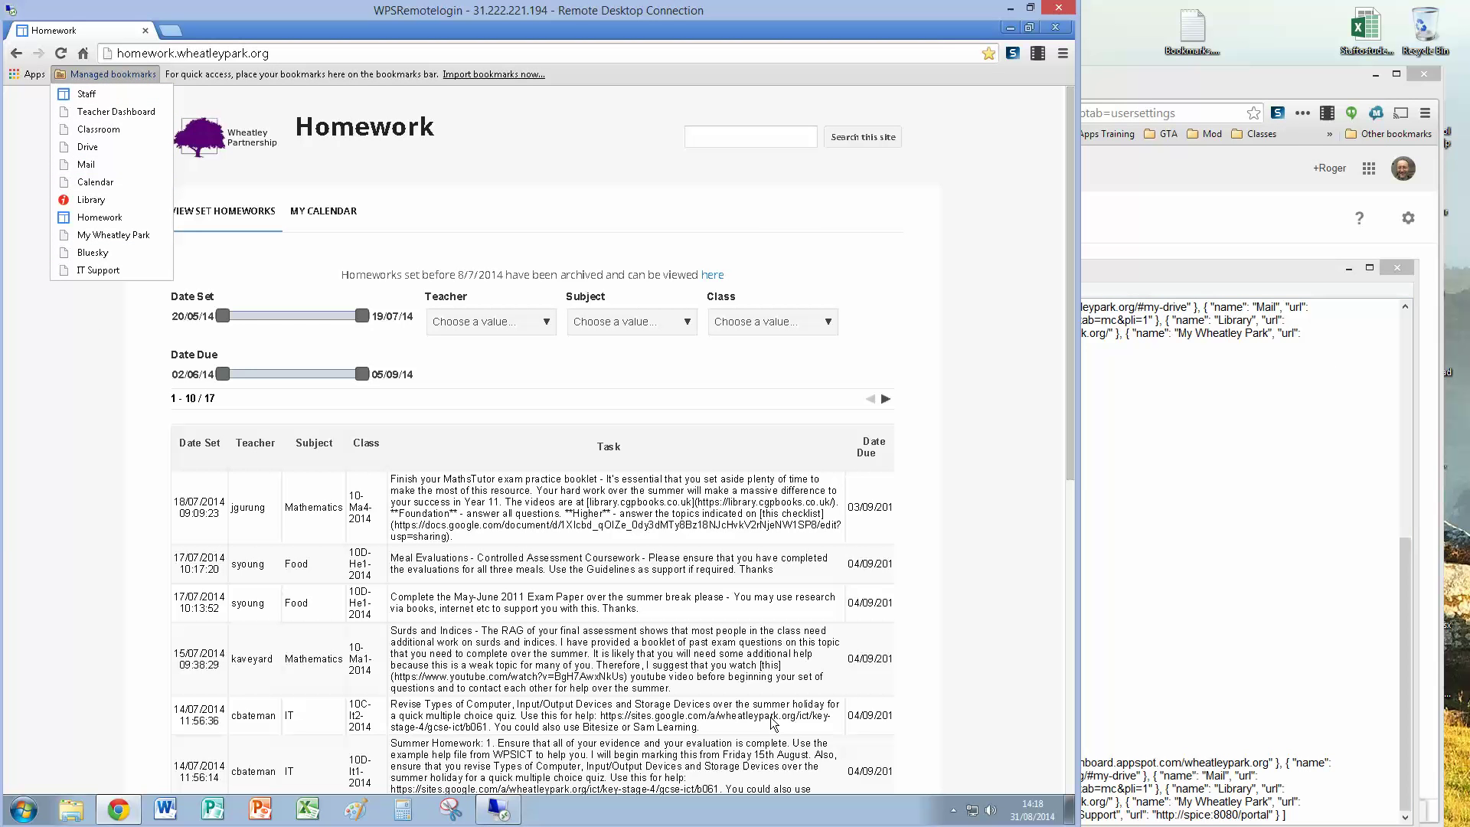
key("alt+Tab")
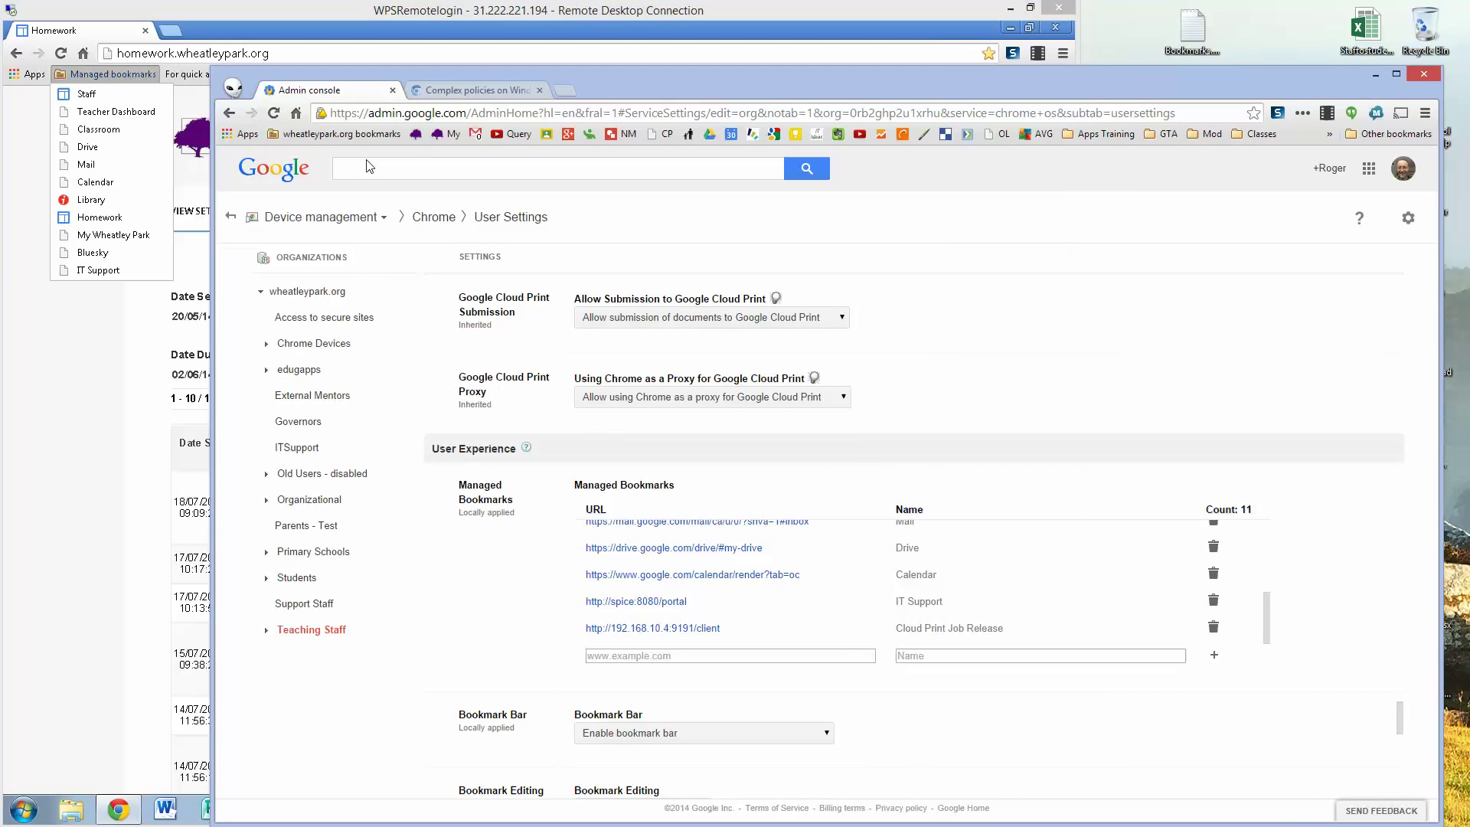
left_click(317, 138)
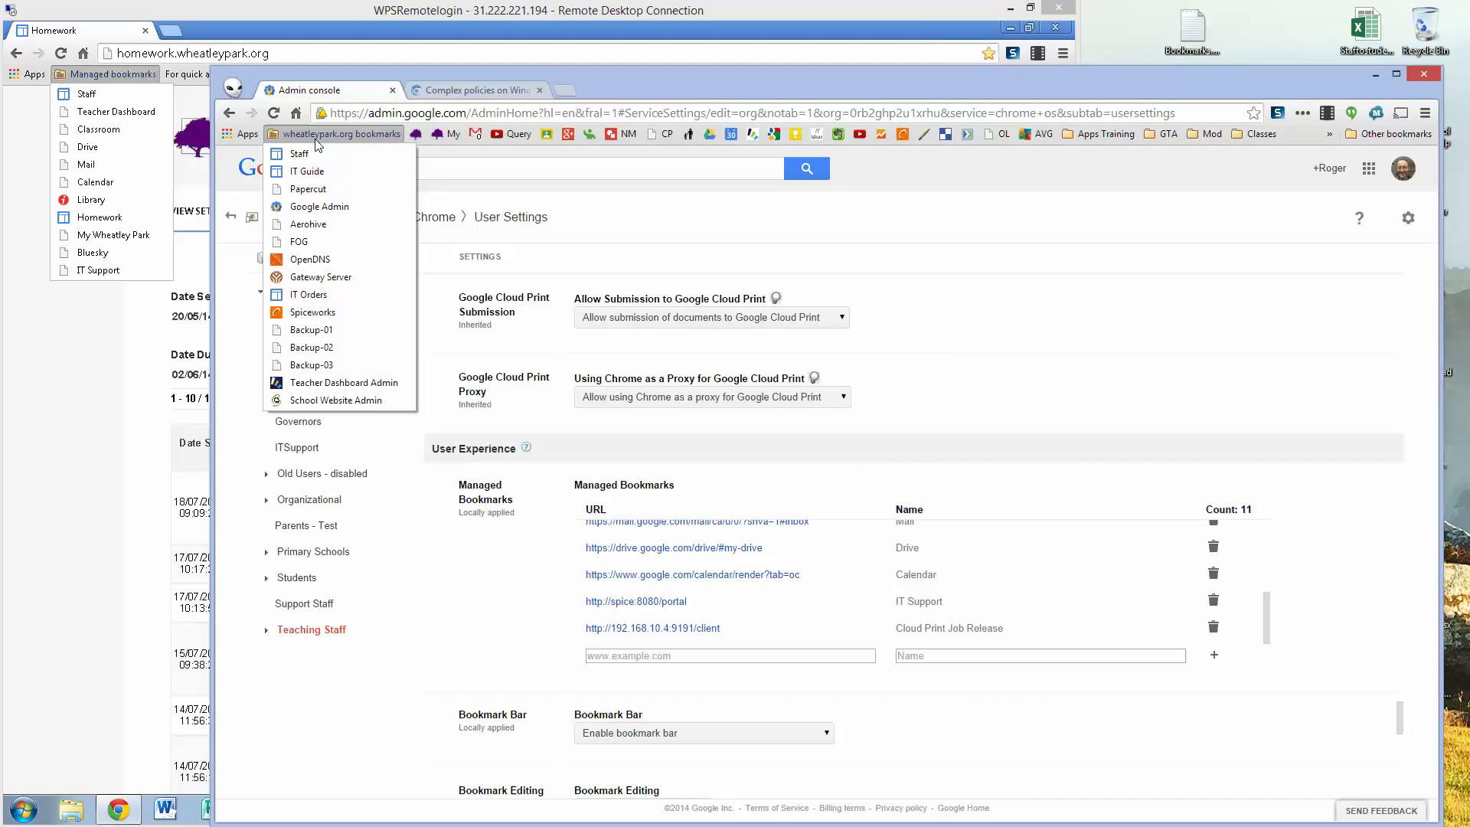
left_click(316, 135)
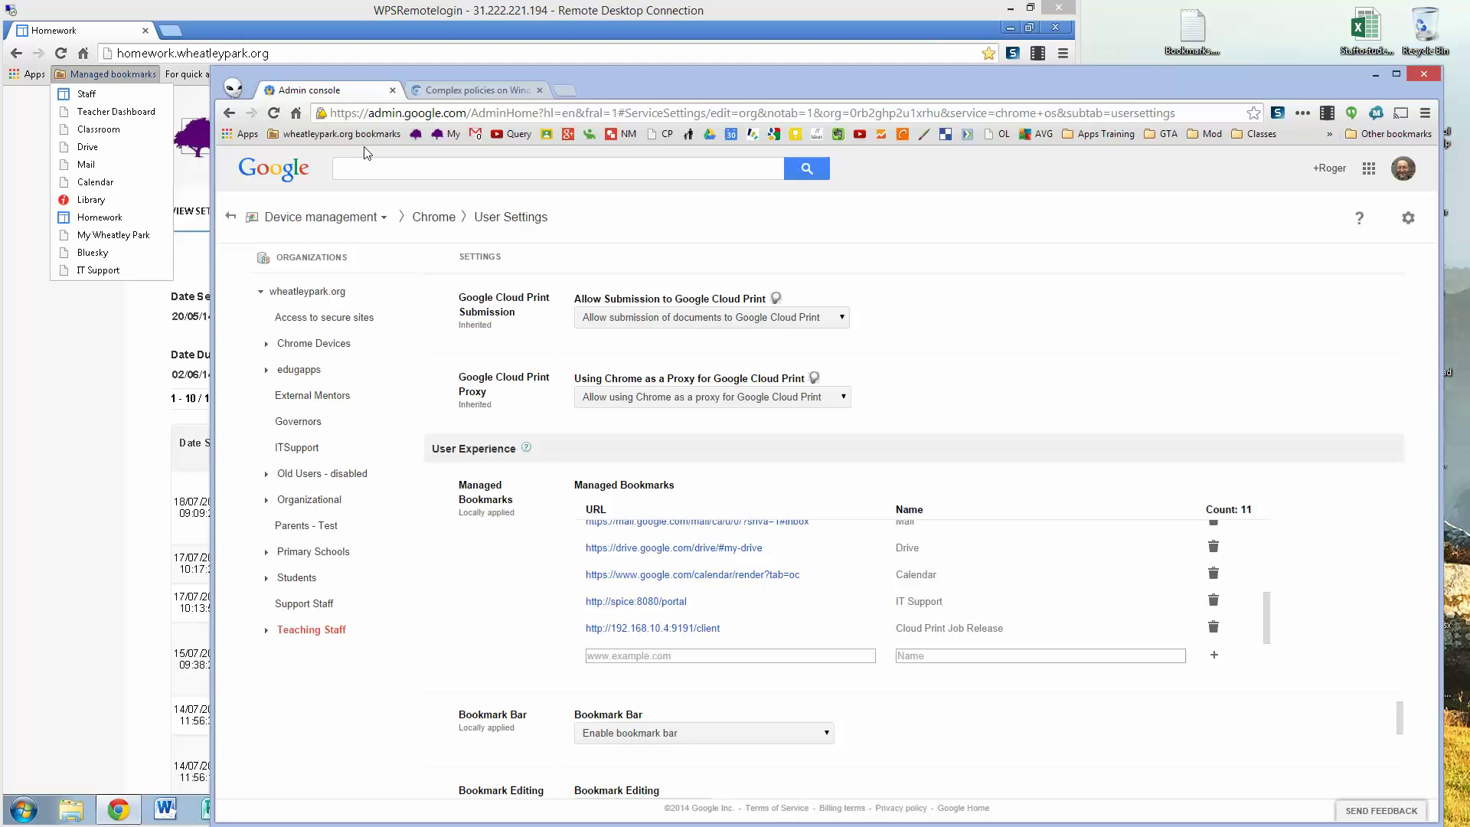
- Expand Chrome's Managed bookmarks folder, then switch to the Bookmarks.txt staff JSON notes
left_click(113, 75)
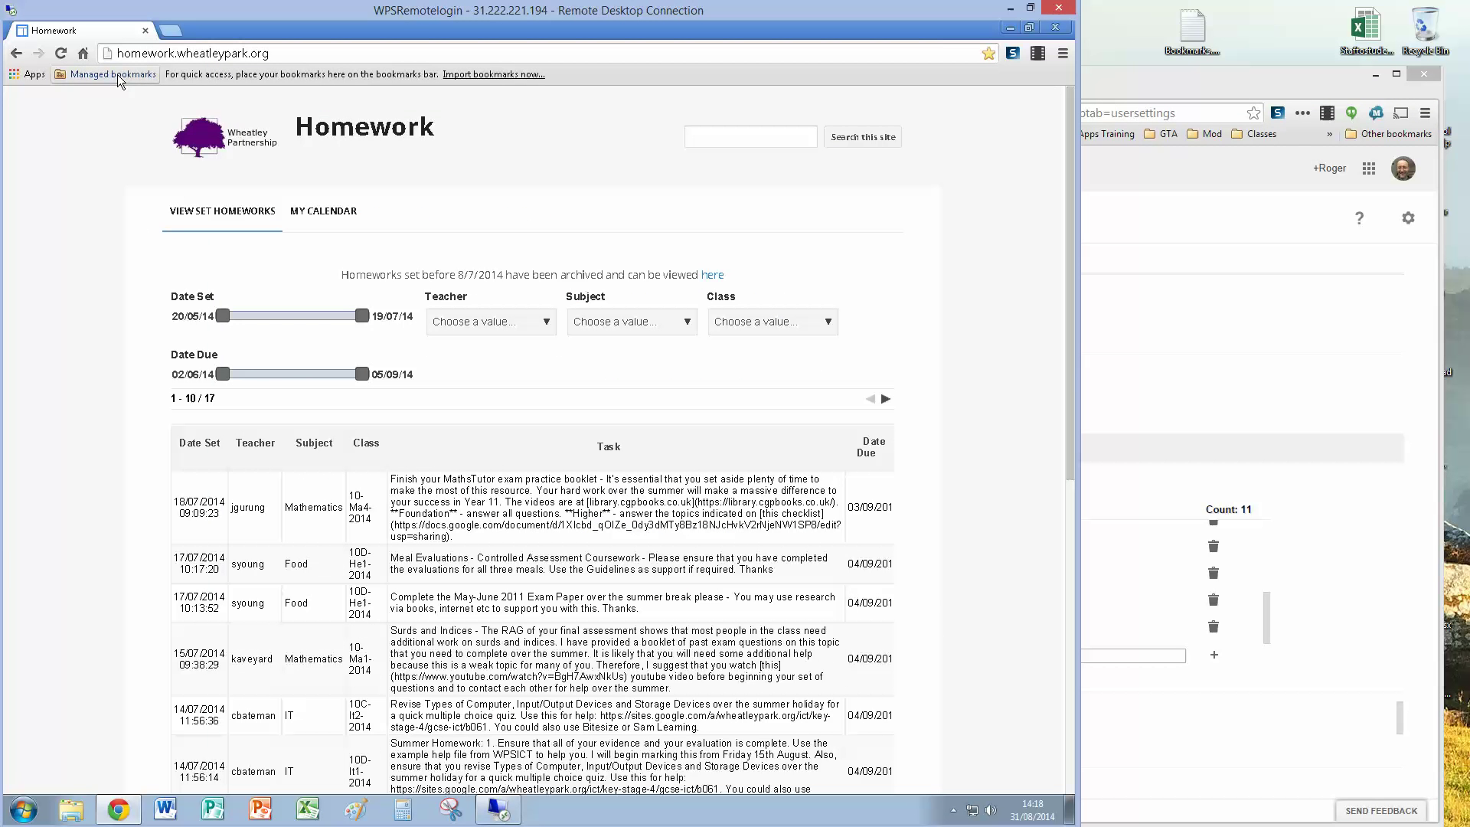
left_click(117, 75)
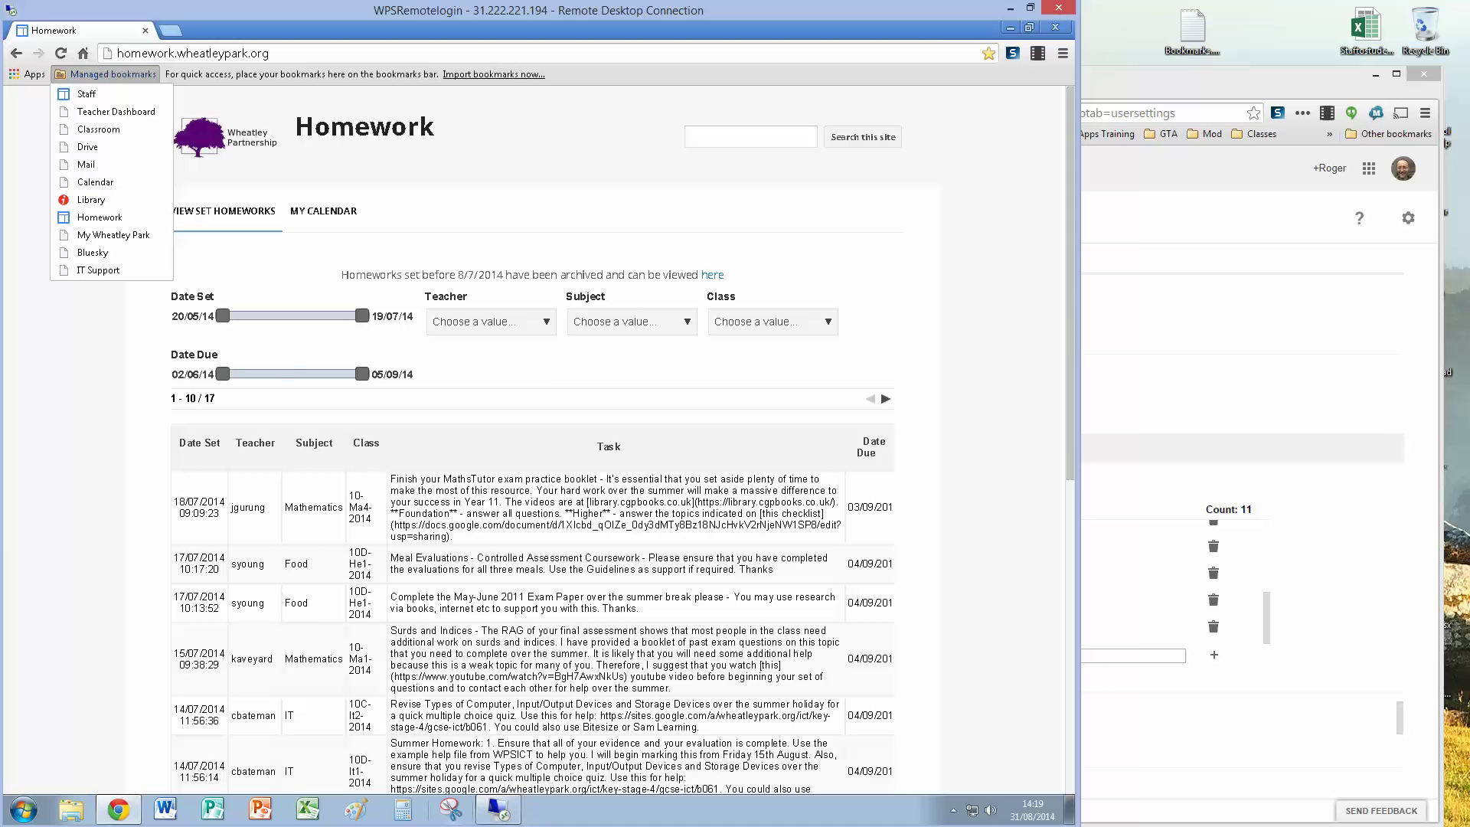
key("alt+Tab")
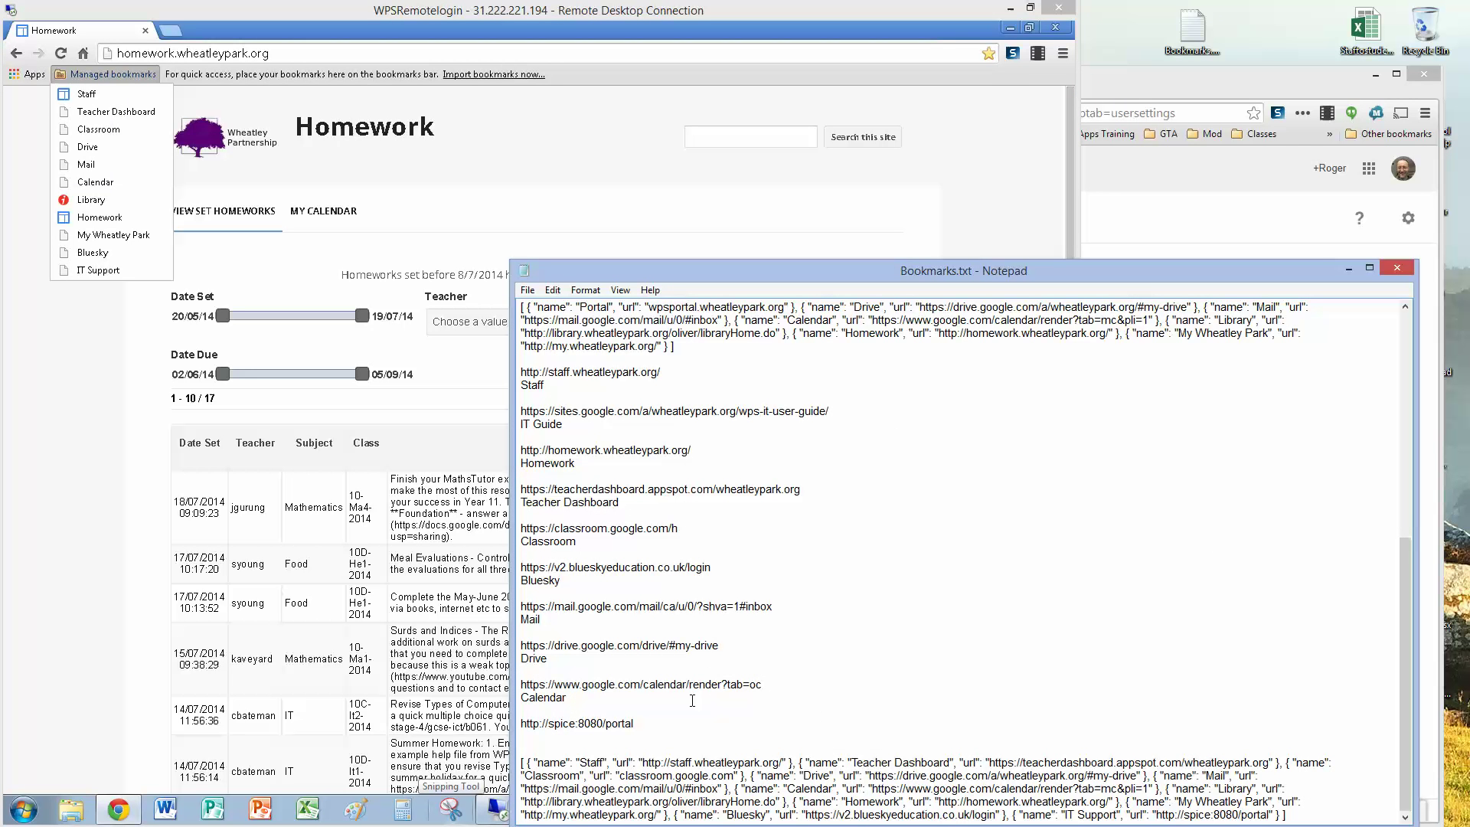
- Highlight the Mail entry's closing brace in the staff JSON, then return to the Complex policies on Windows guide
left_click(731, 788)
key("shift+Left")
left_click(1139, 93)
left_click(470, 92)
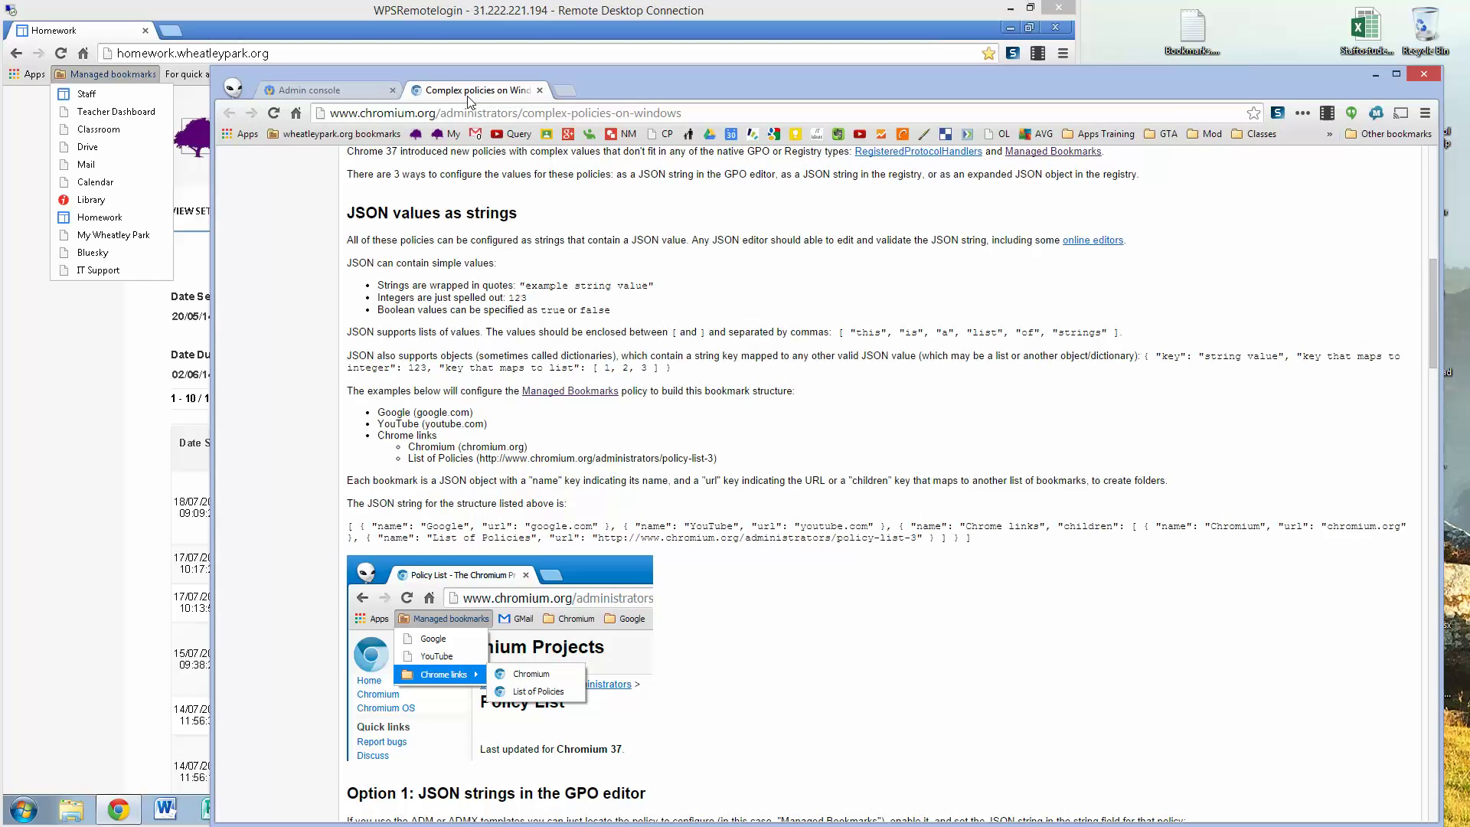